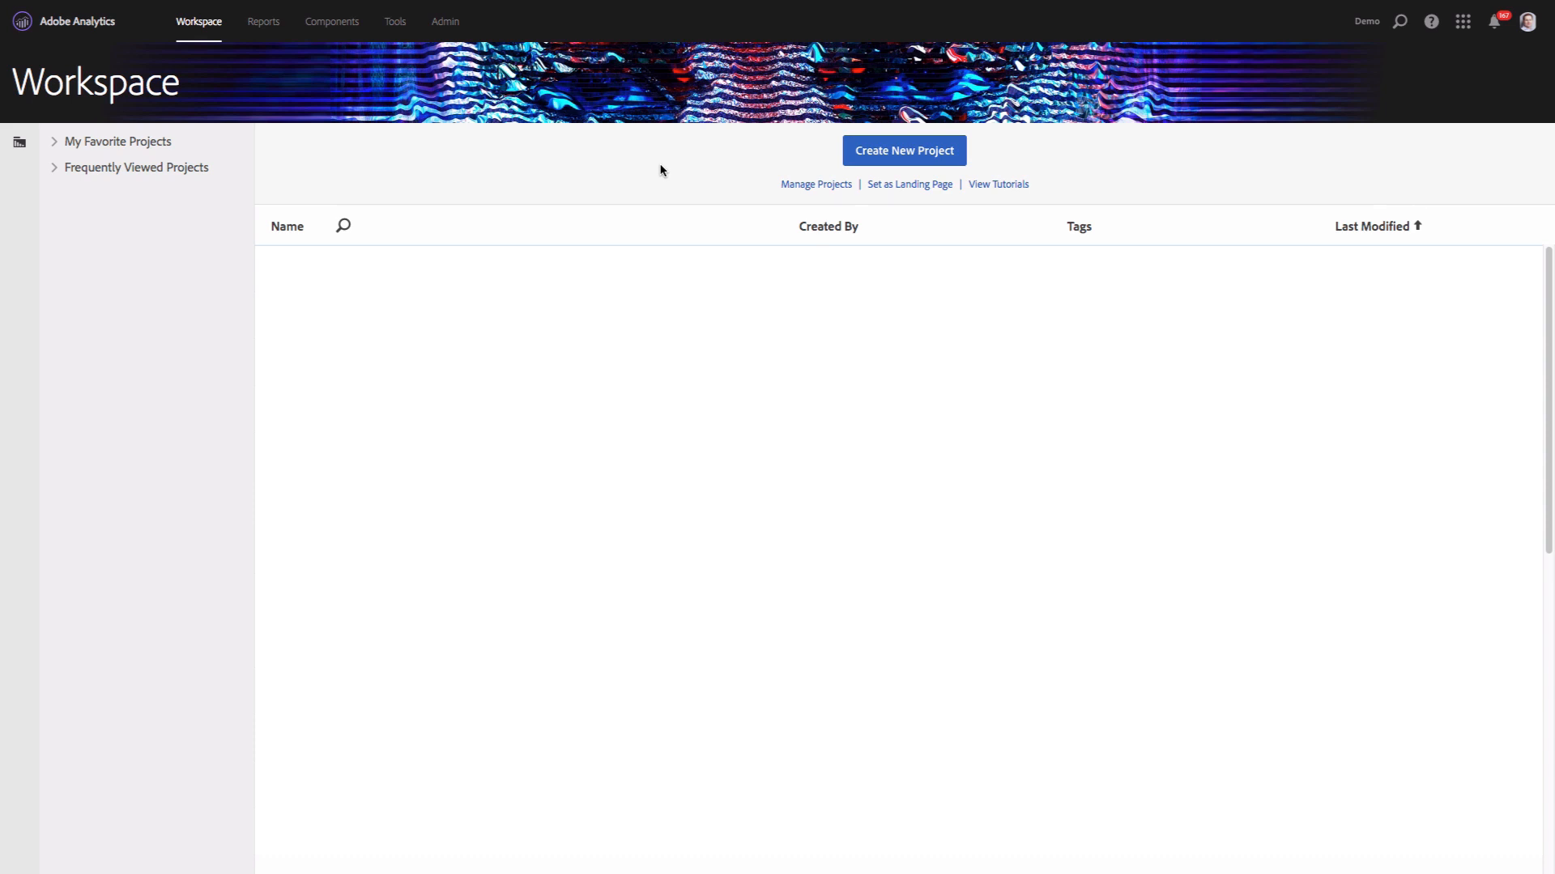
# Create a new project from the Blank Project template.
pyautogui.click(880, 159)
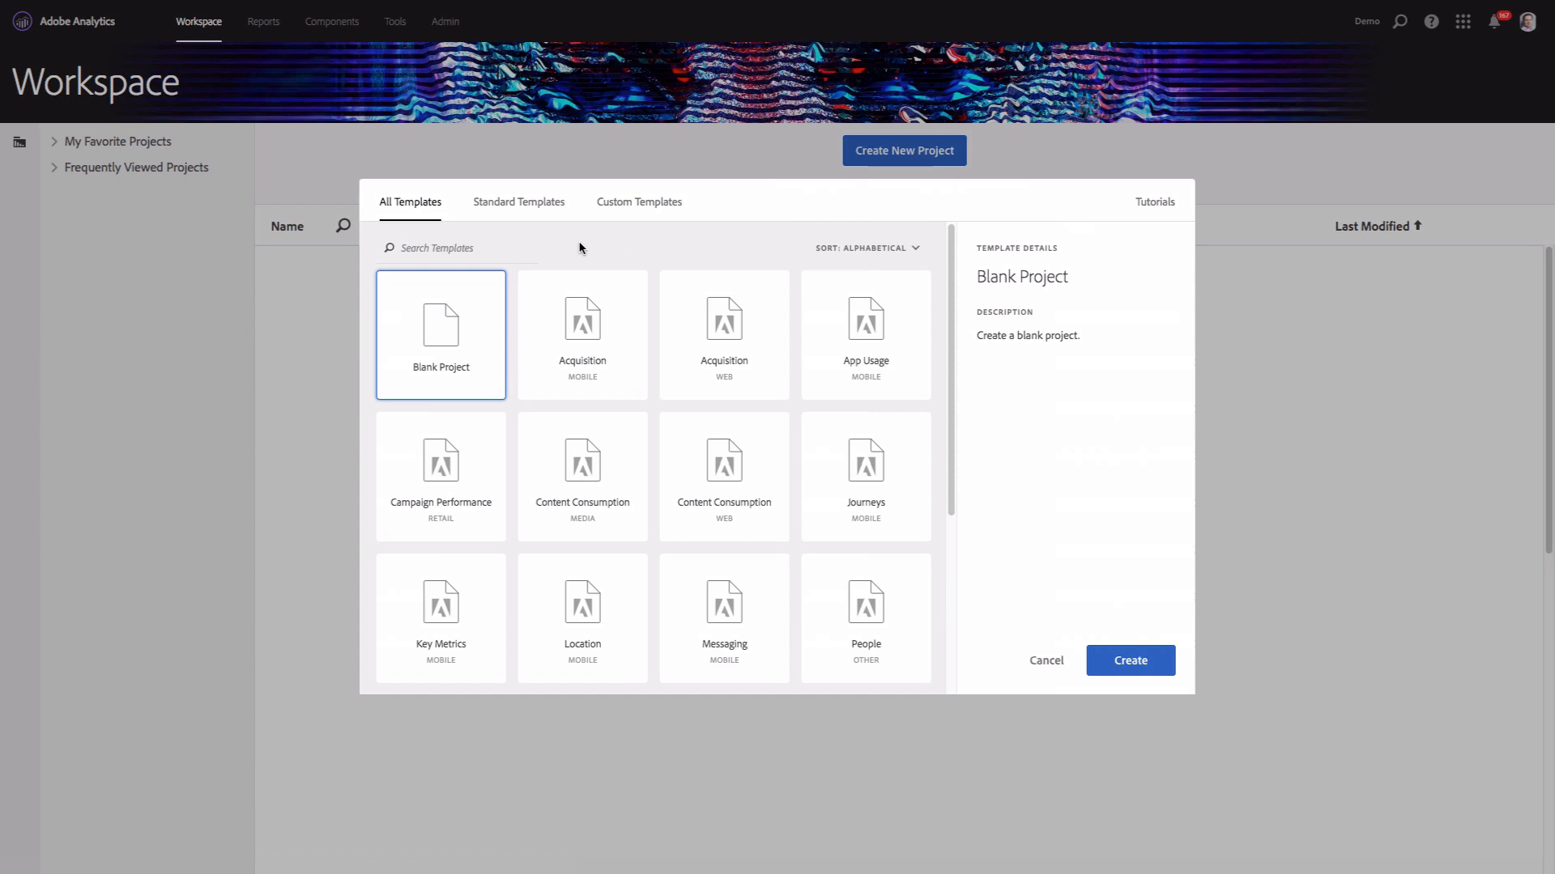
pyautogui.doubleClick(455, 333)
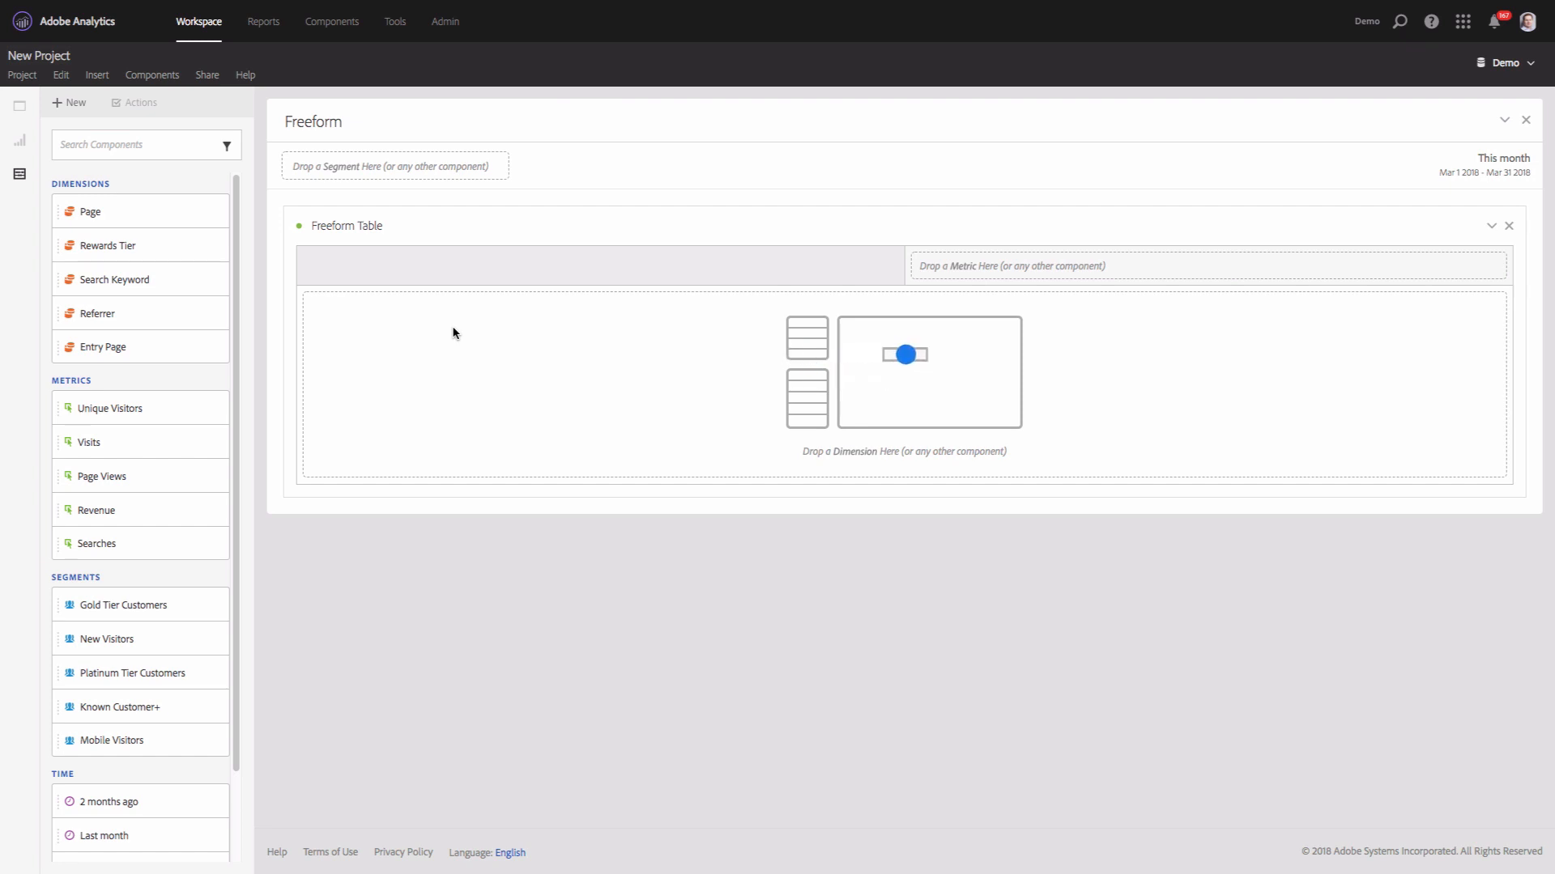
# Look through the project and sharing commands and the available panels, visualizations and components.
pyautogui.click(35, 77)
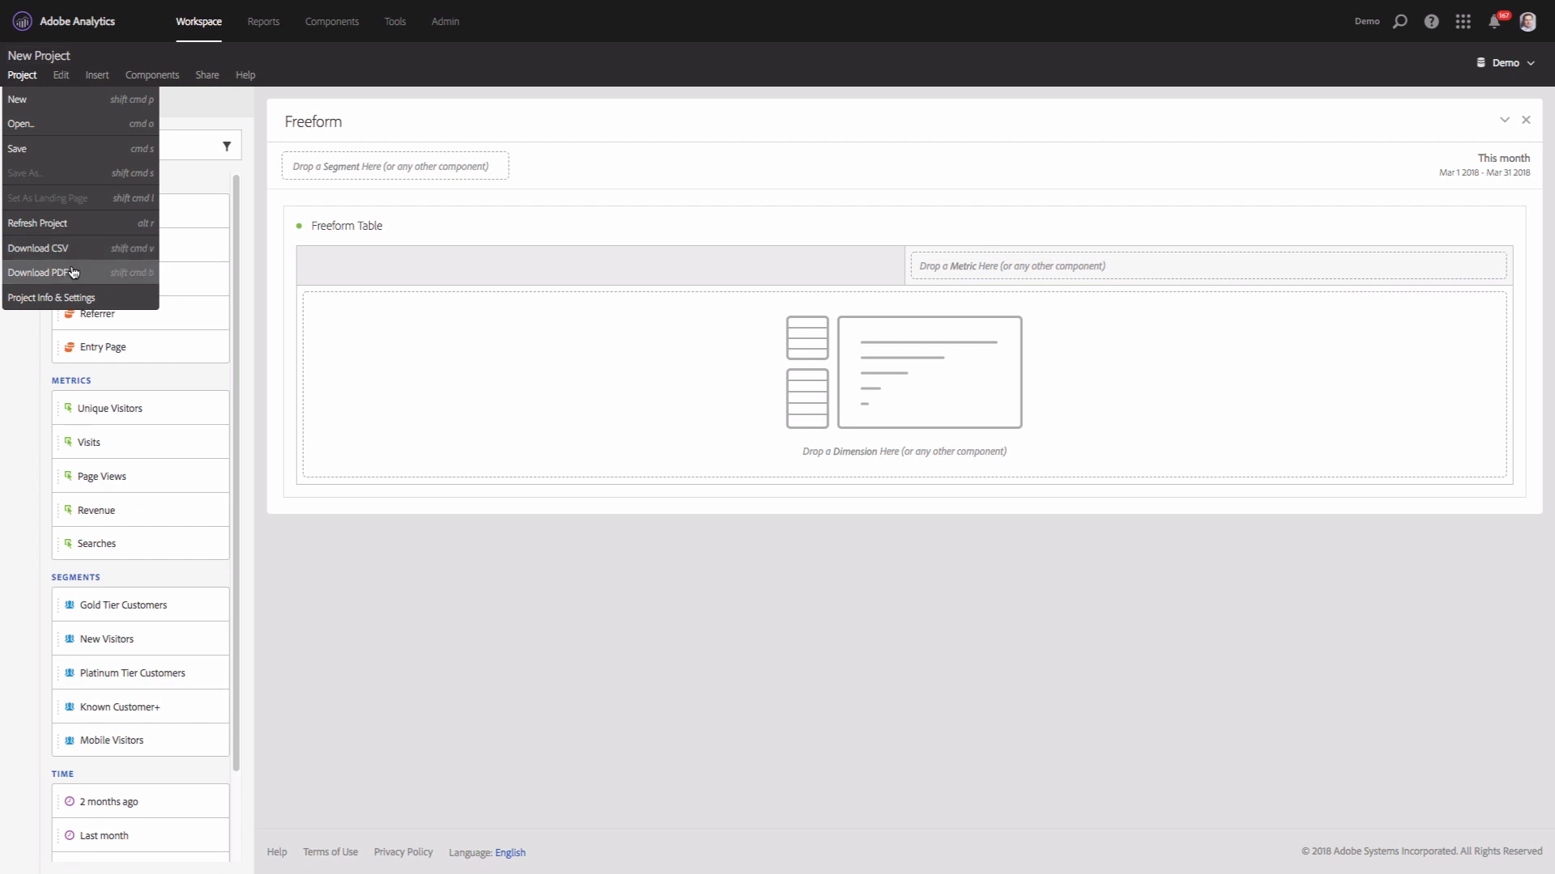
pyautogui.click(204, 84)
pyautogui.click(204, 86)
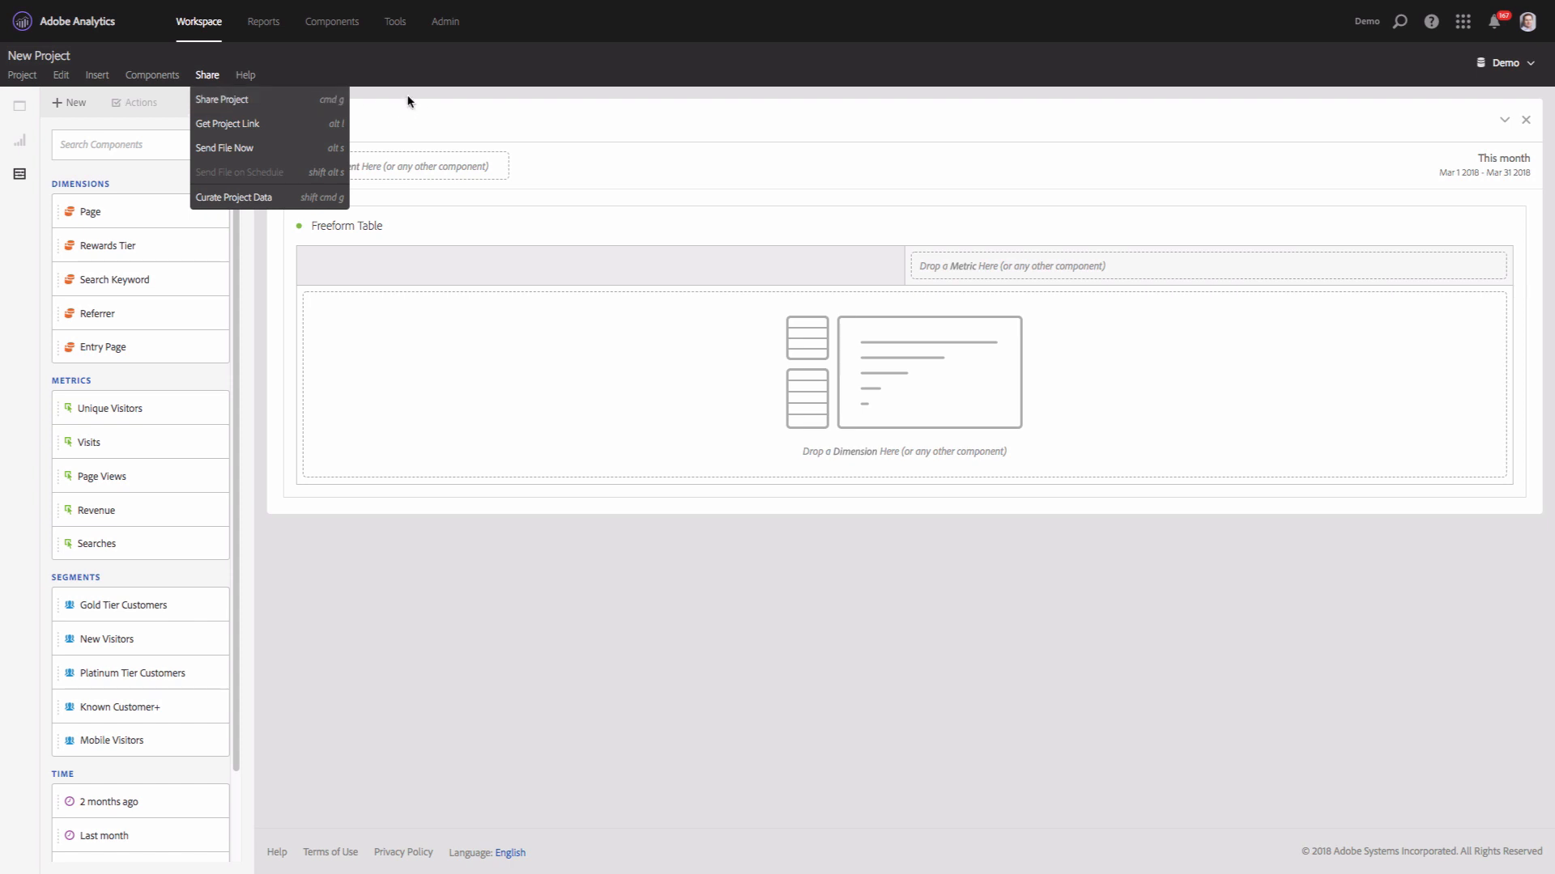
pyautogui.click(34, 119)
pyautogui.click(22, 114)
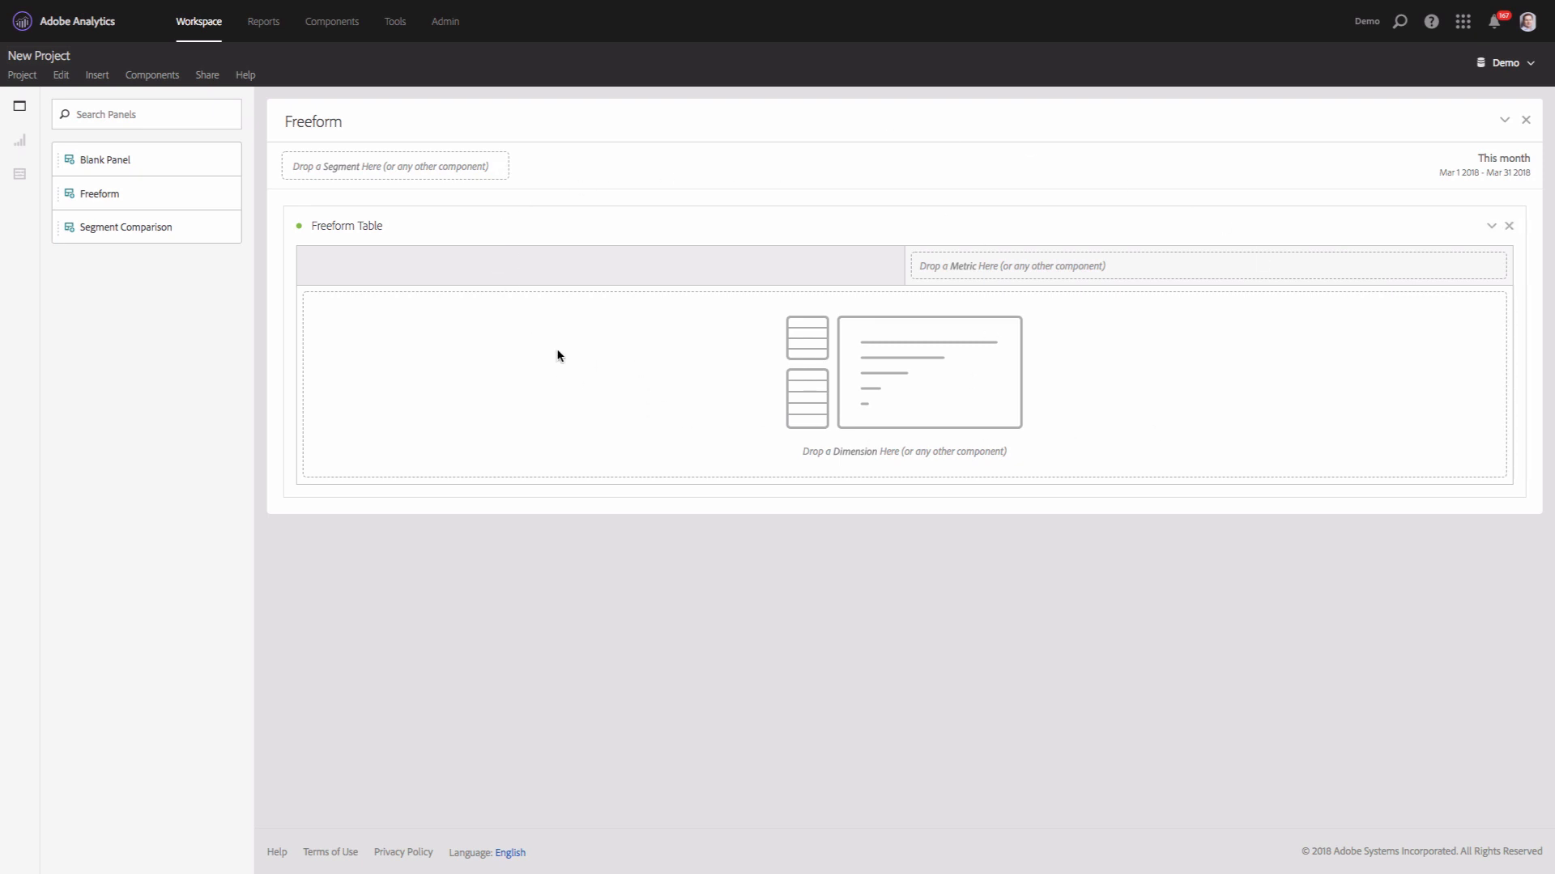
pyautogui.click(21, 143)
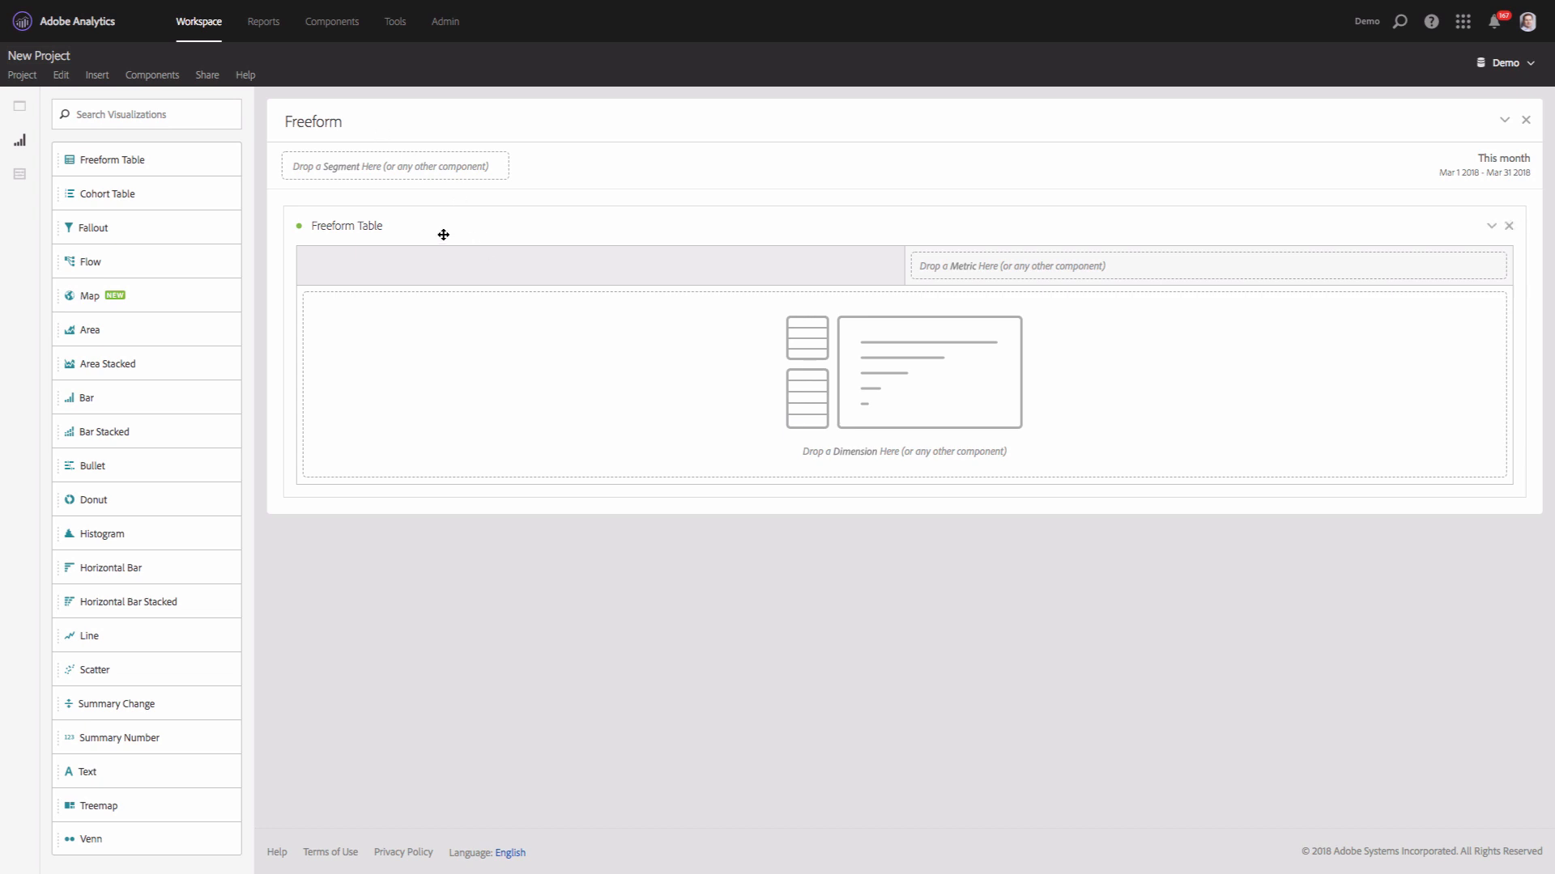
pyautogui.click(20, 178)
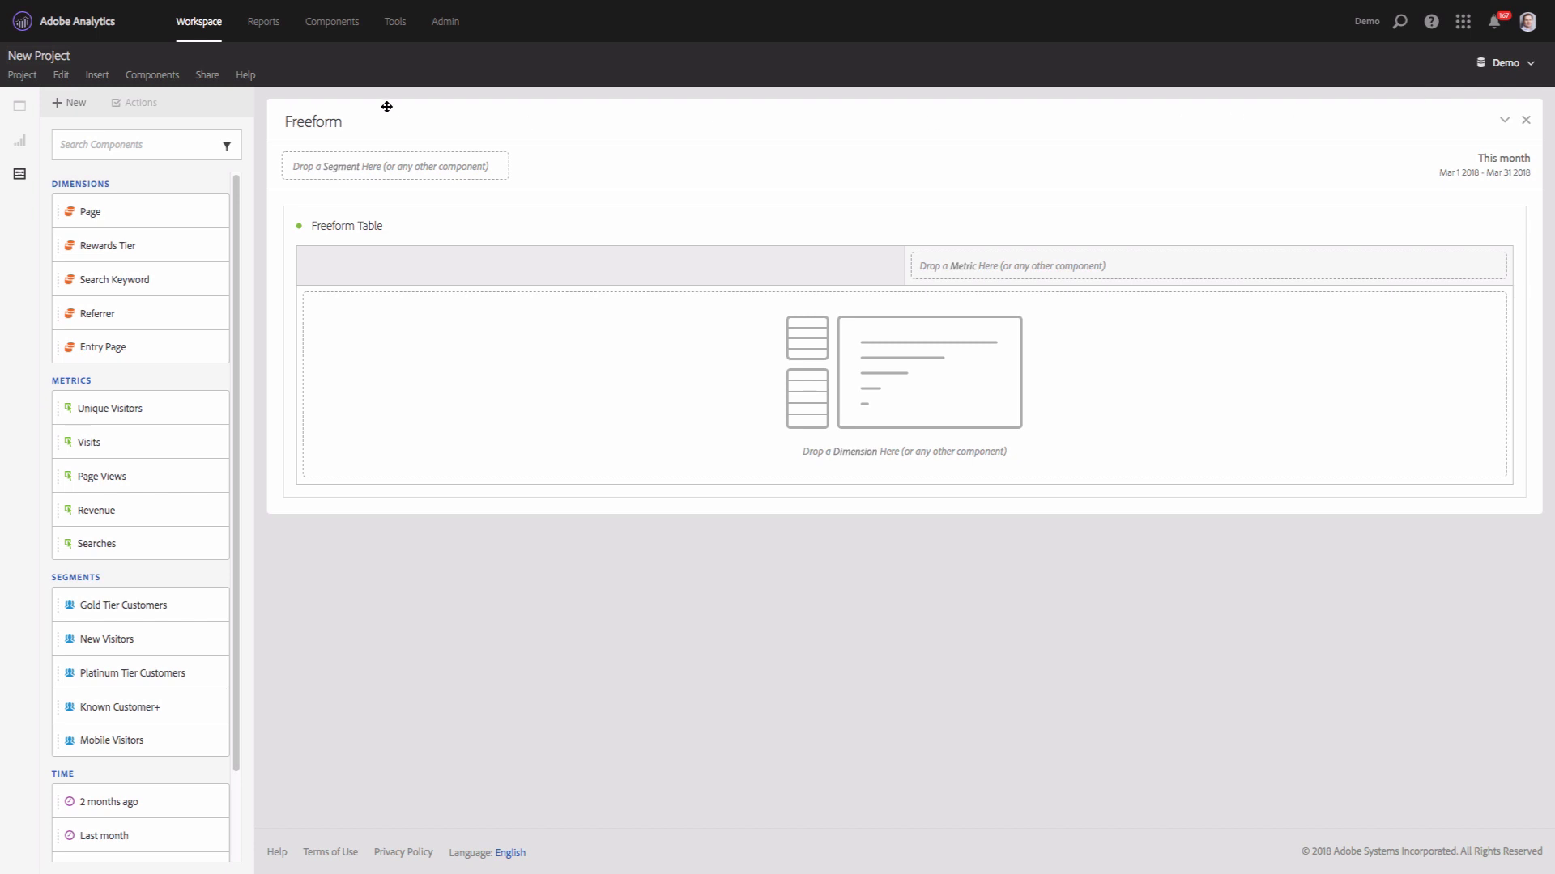
# Rename the project as "My first Workspace Project".
pyautogui.click(27, 57)
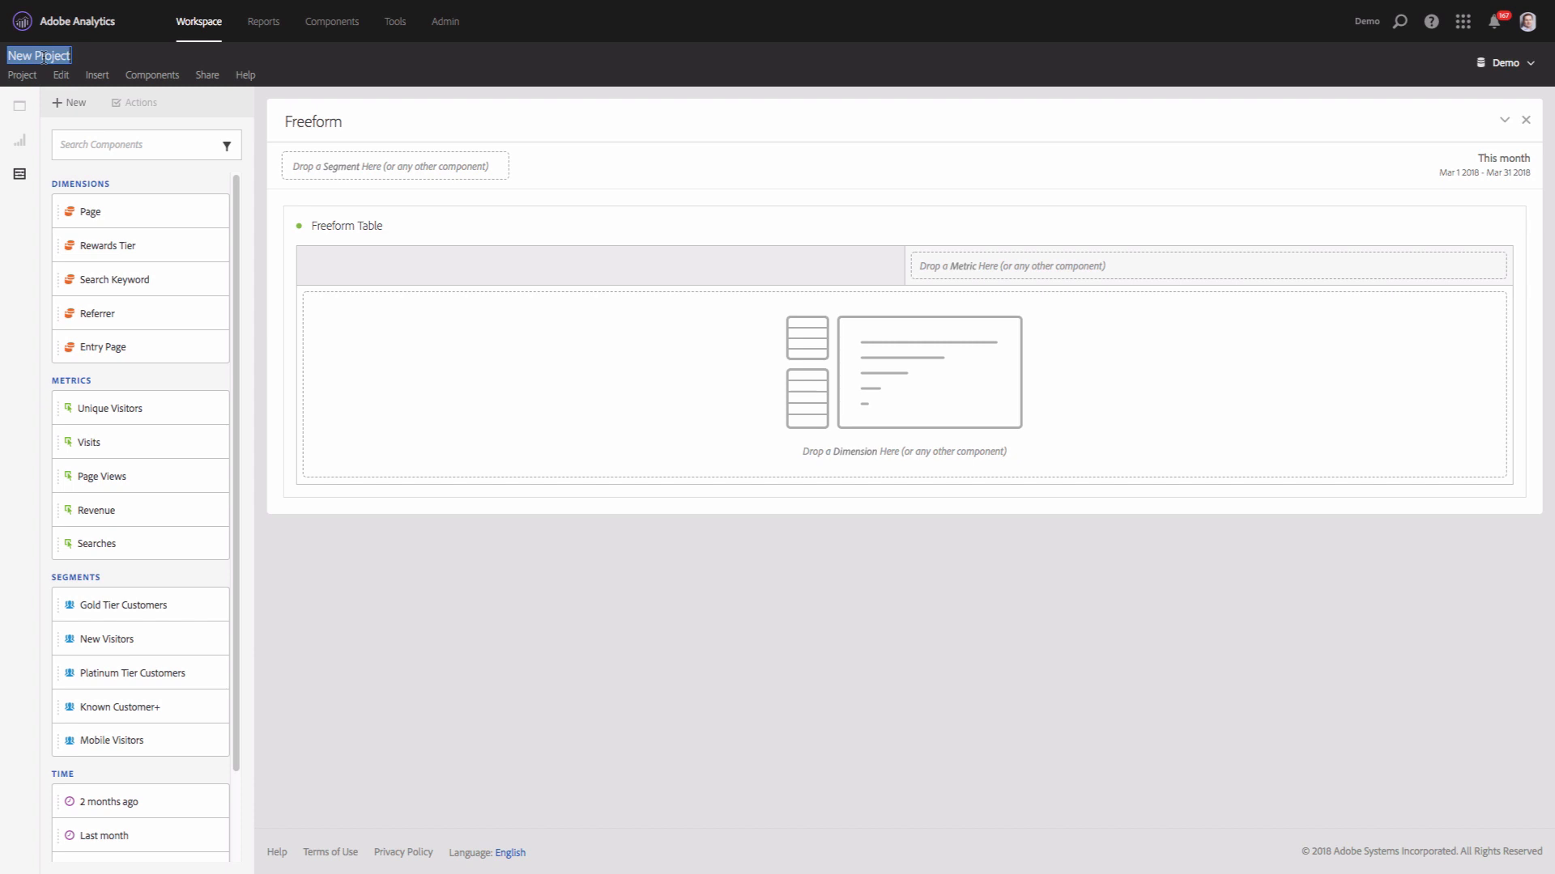
pyautogui.write('My firt')
pyautogui.press('BackSpace')
pyautogui.write('st Workspace')
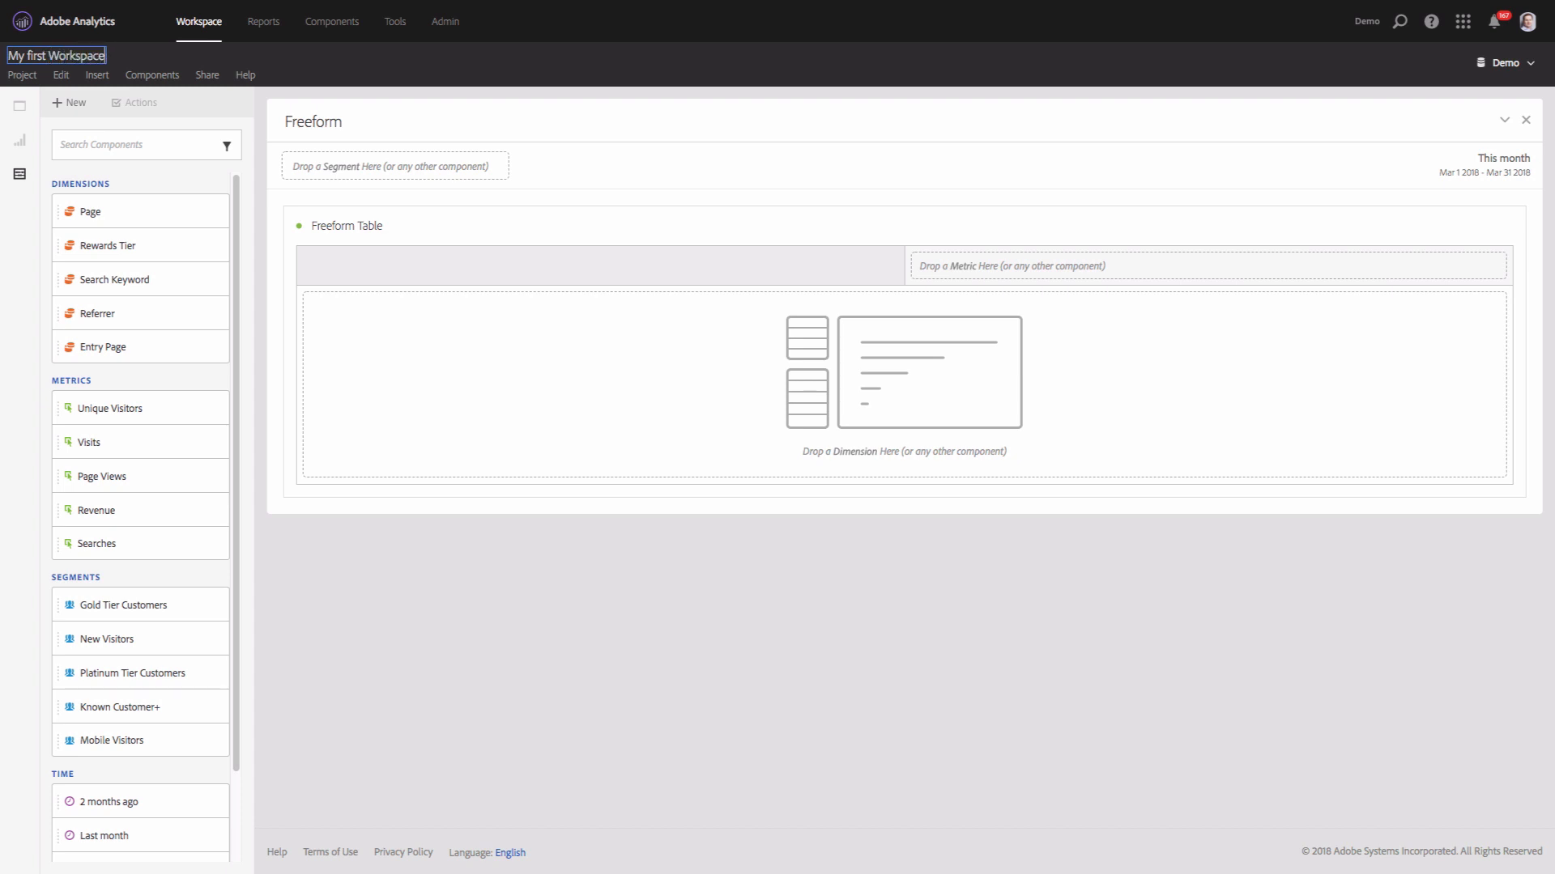
pyautogui.write(' Project')
pyautogui.press('Return')
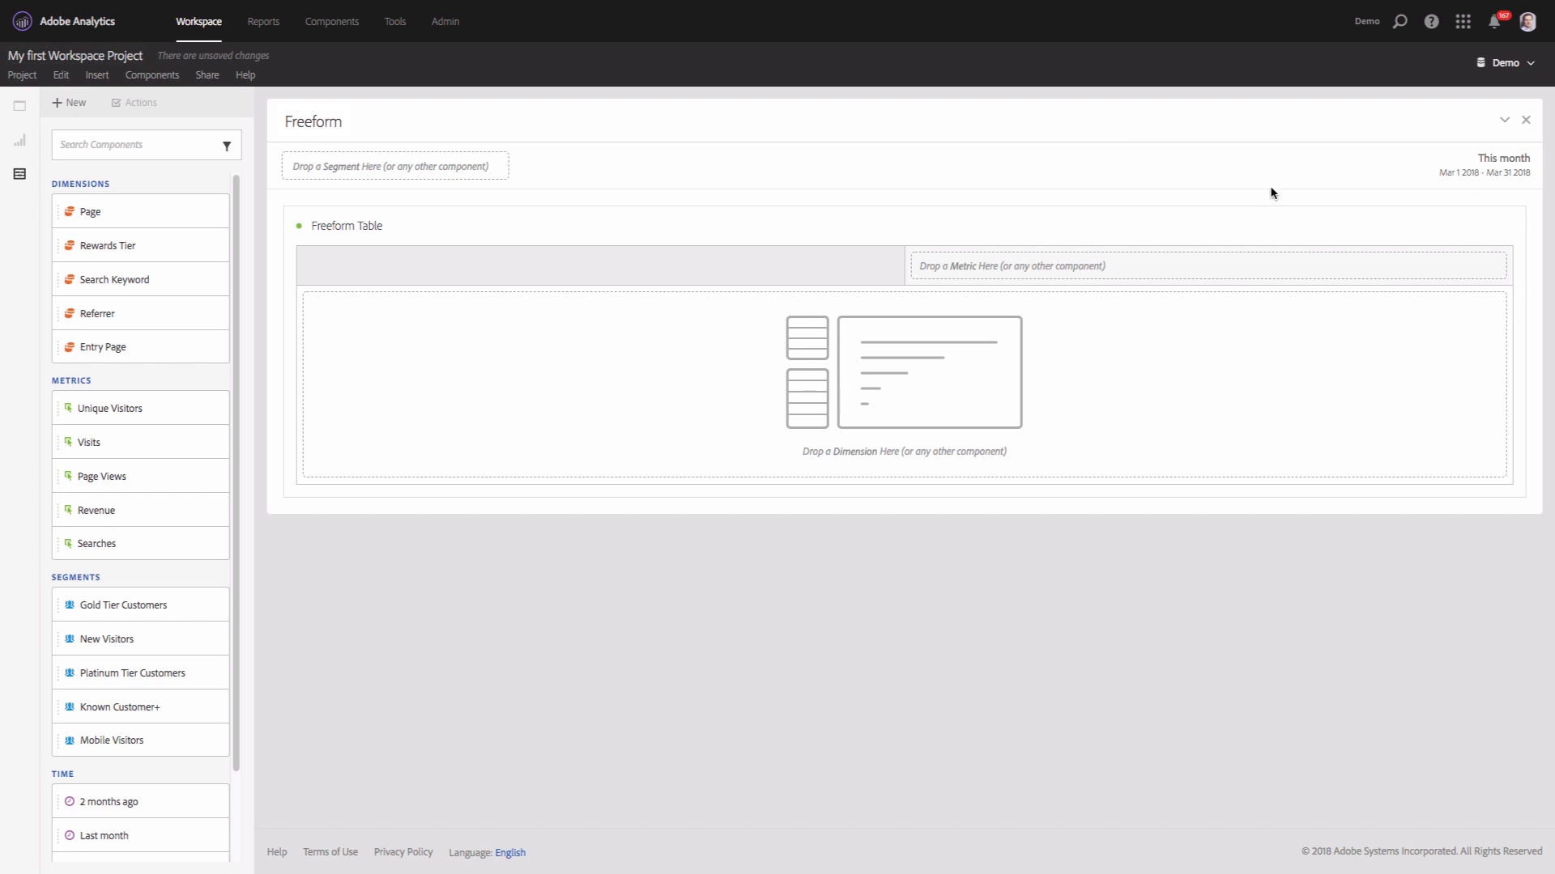
# Set the Freeform panel's date range to the "Last 30 days" preset and apply it.
pyautogui.click(1472, 178)
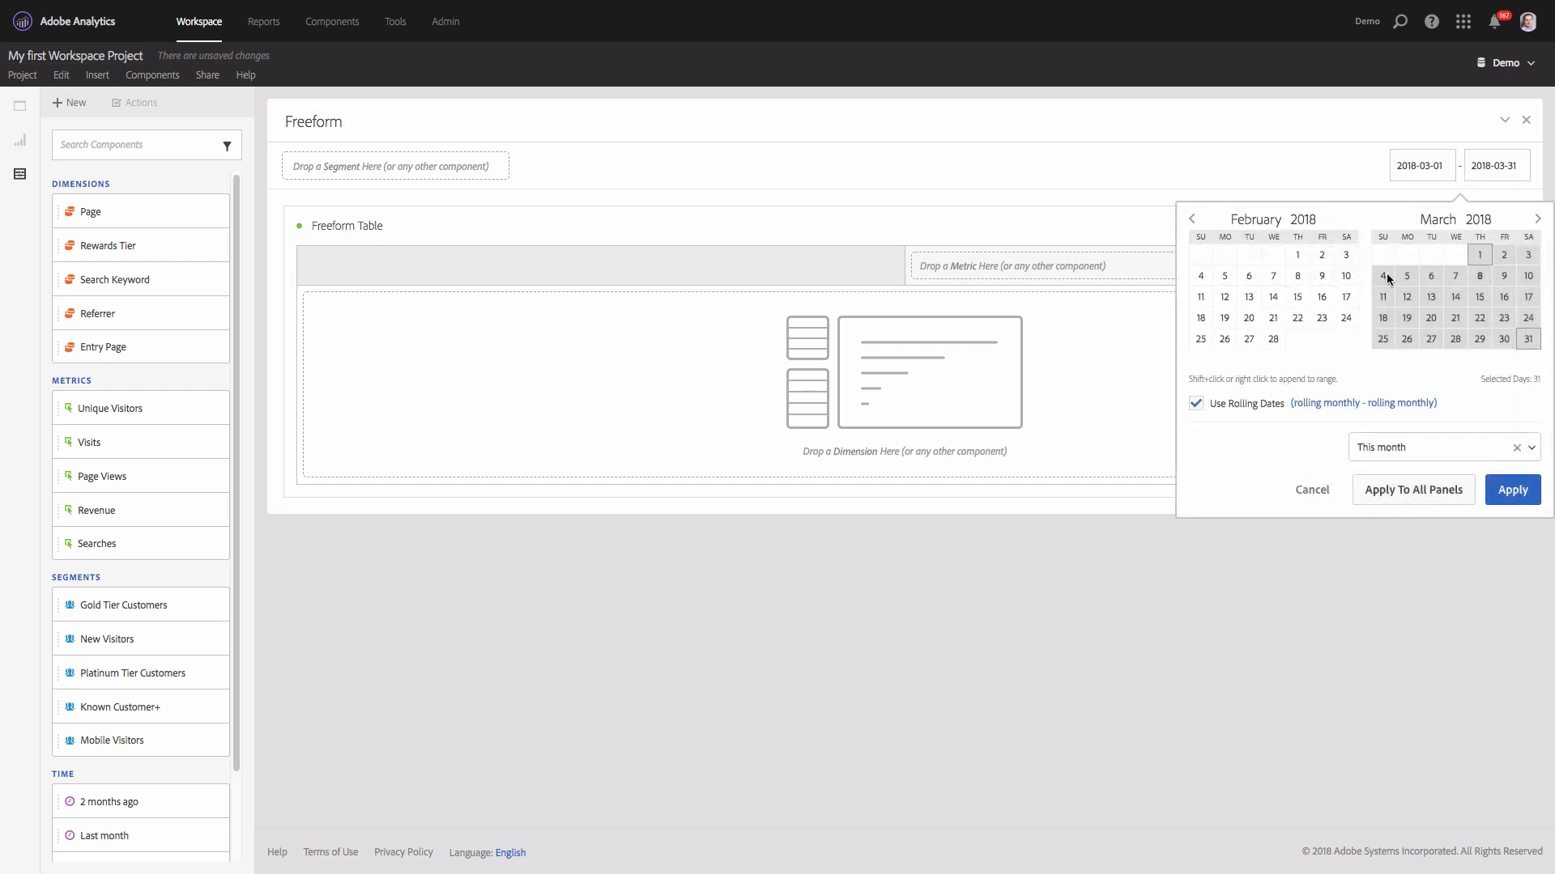
pyautogui.click(1531, 450)
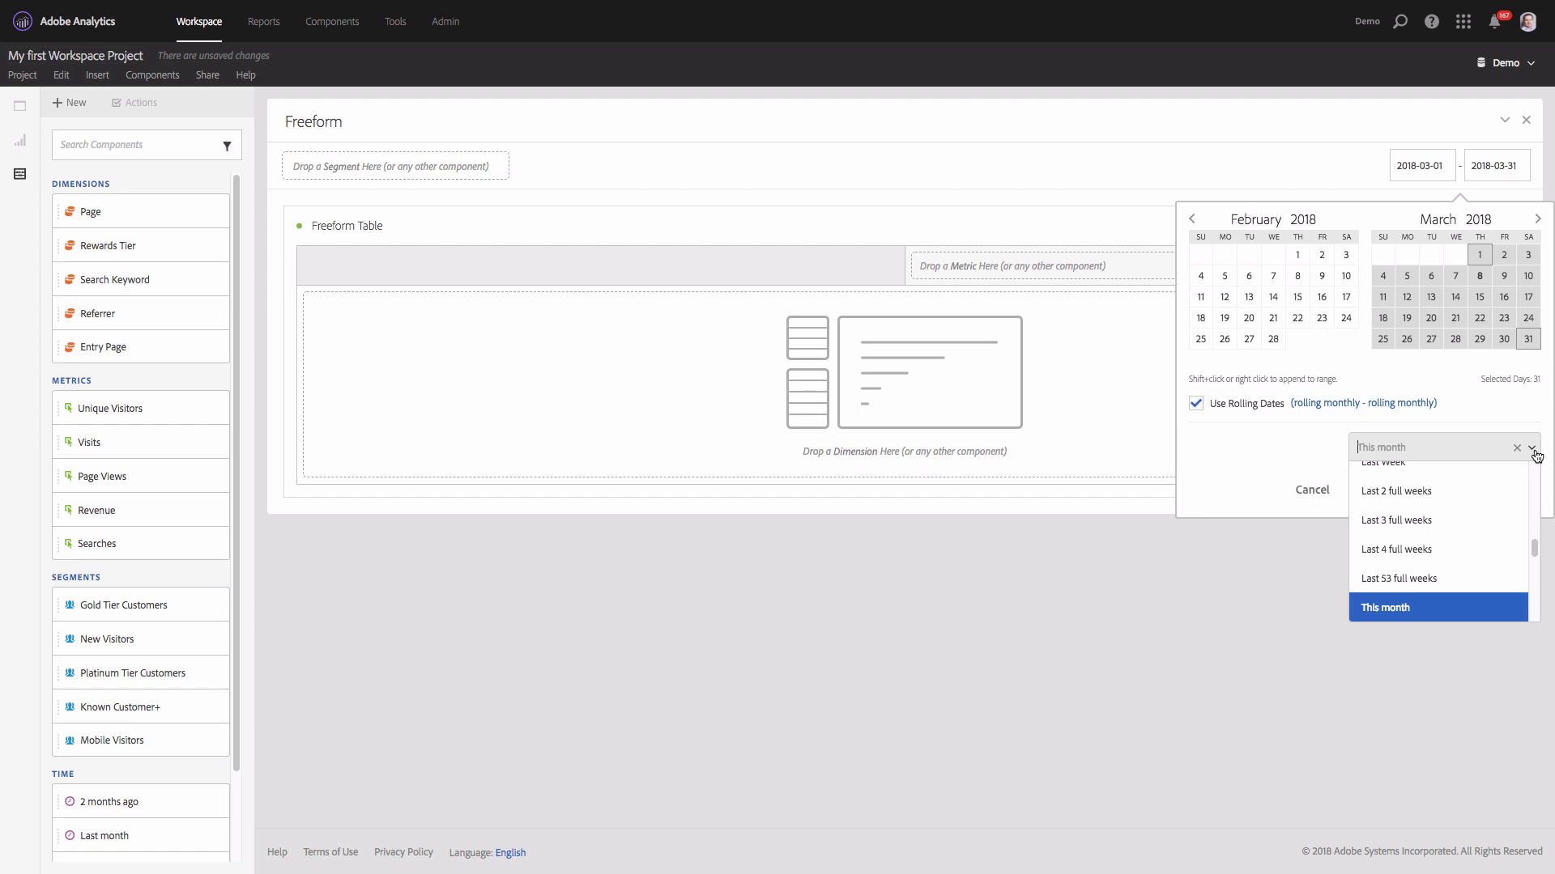
pyautogui.write('las')
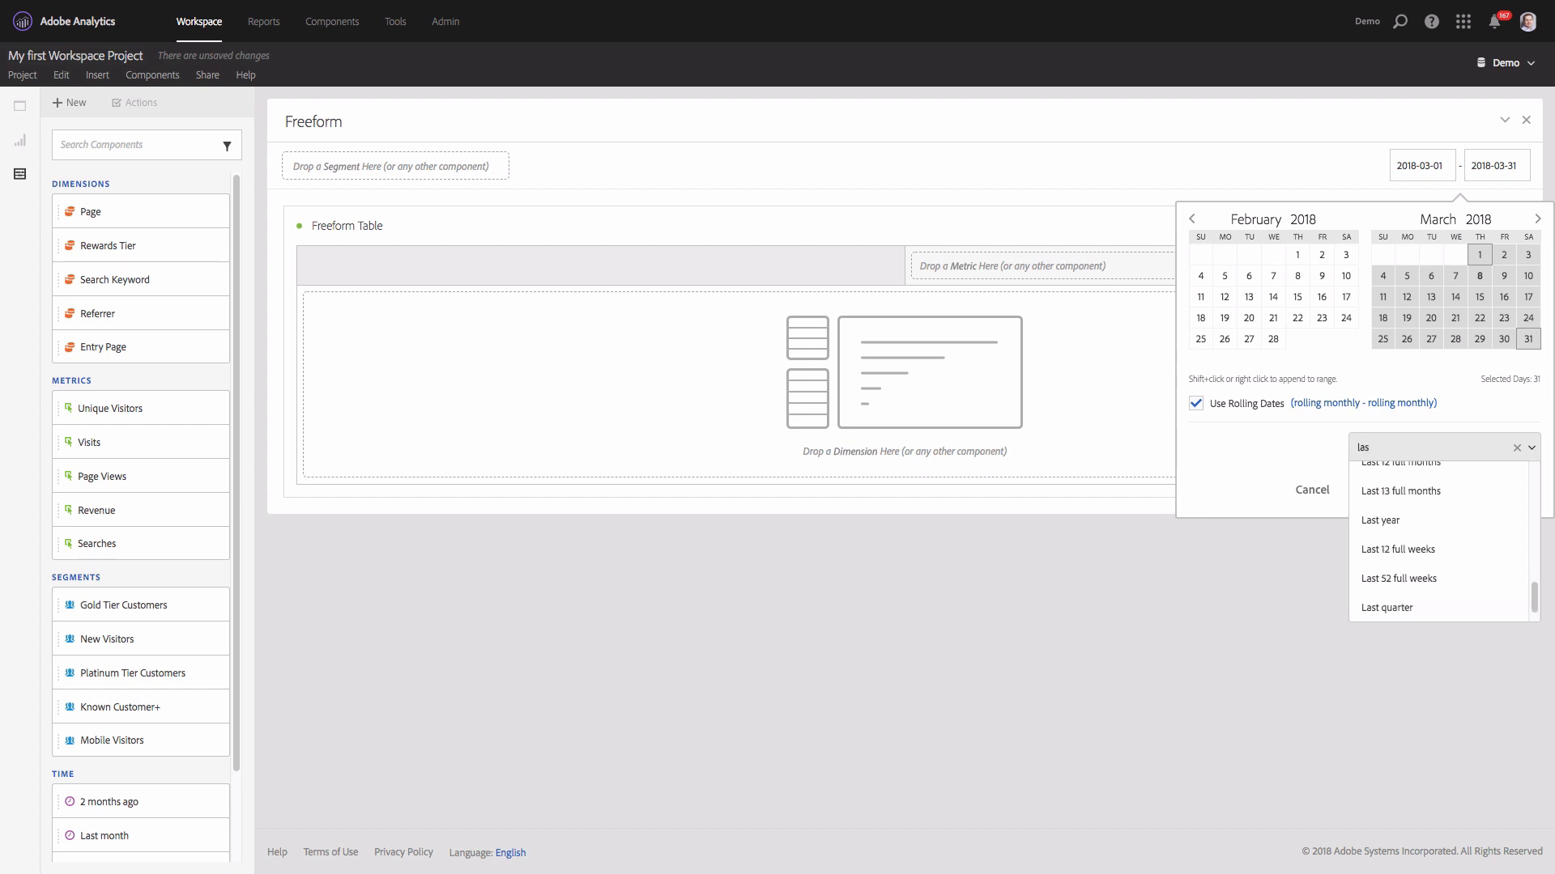
pyautogui.write('t 30')
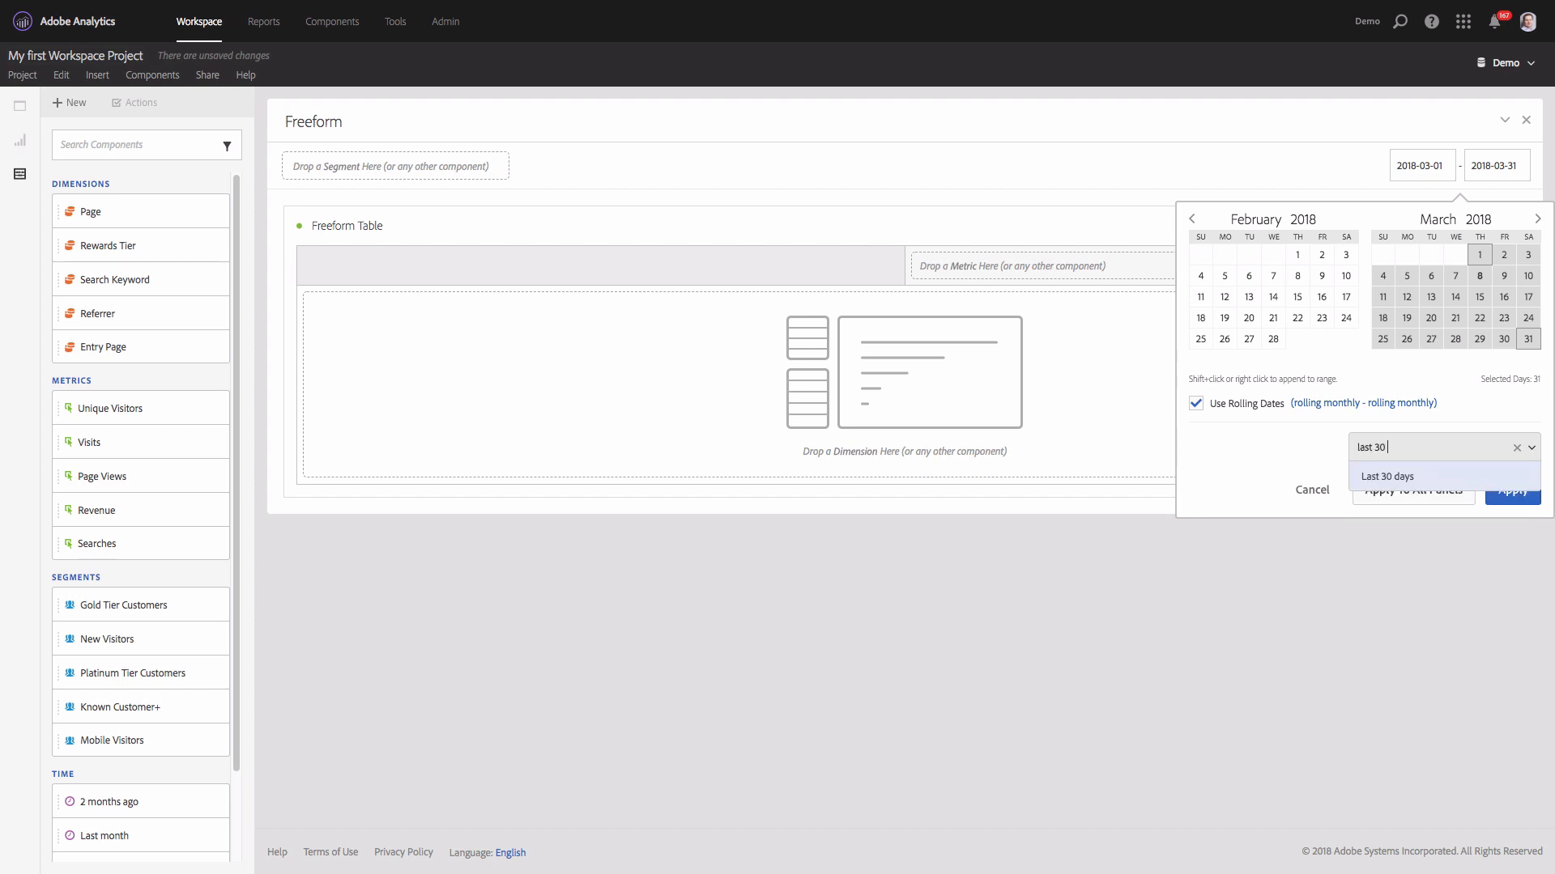
pyautogui.click(1433, 481)
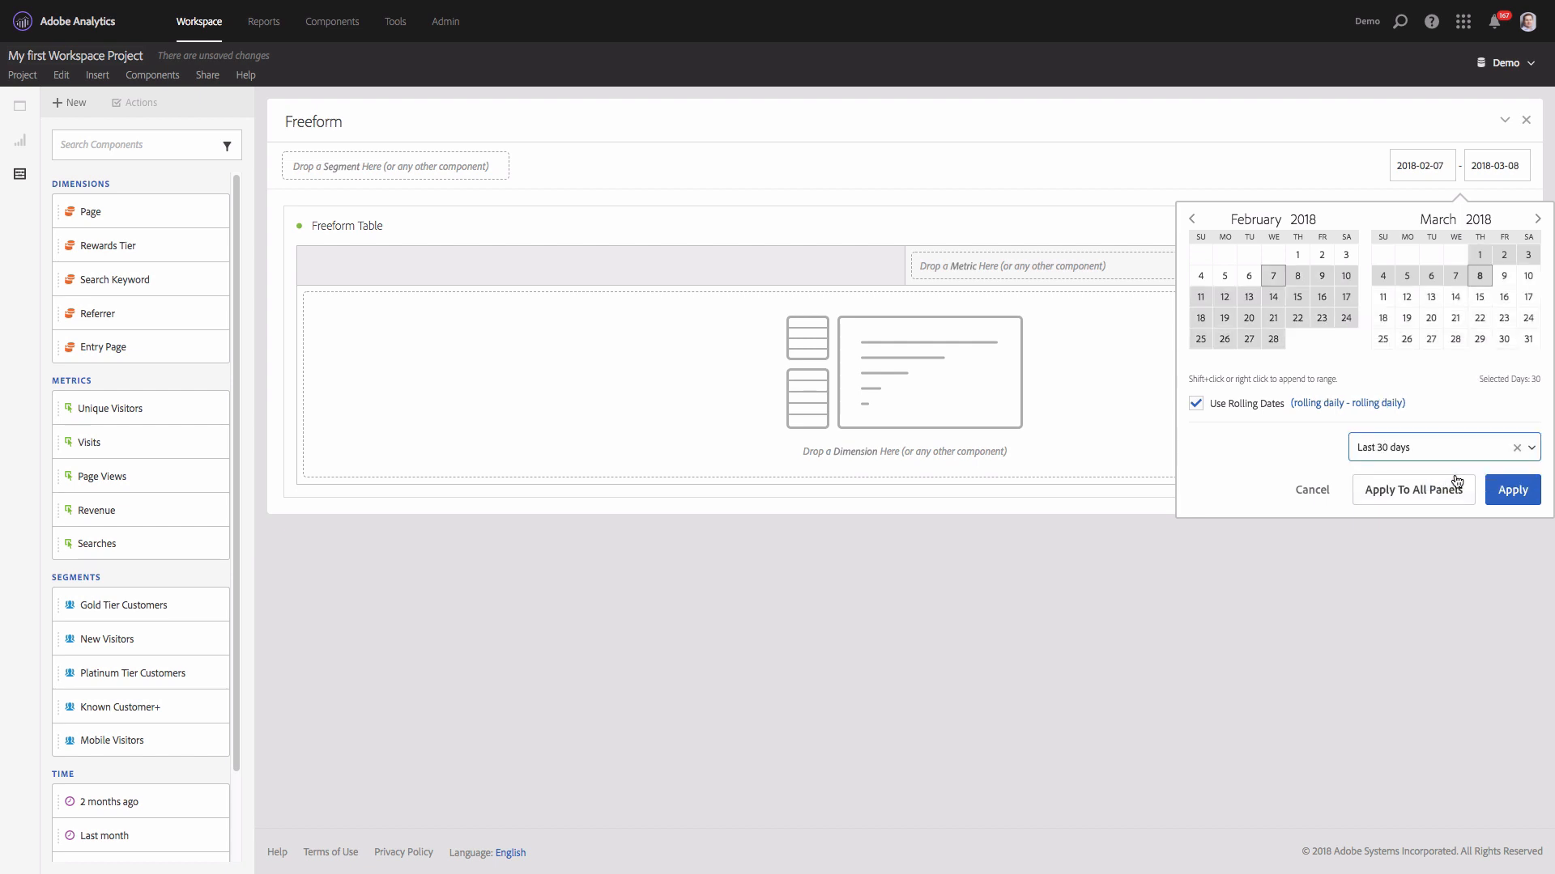
pyautogui.click(1504, 492)
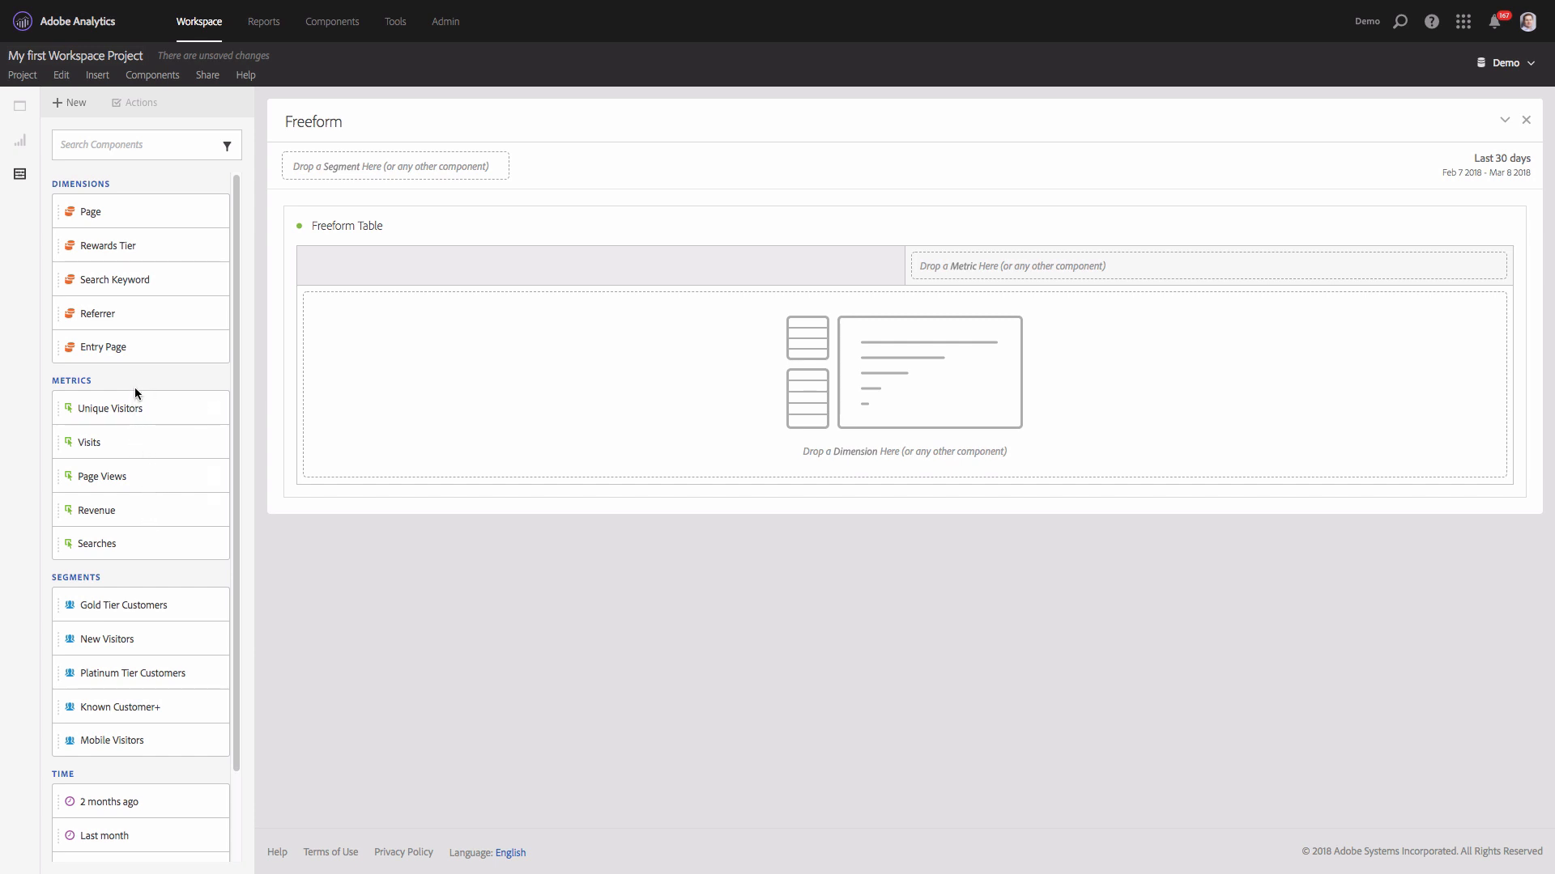
# Find the Unique Visitors metric among the components and add it to the freeform table's metric column.
pyautogui.click(73, 382)
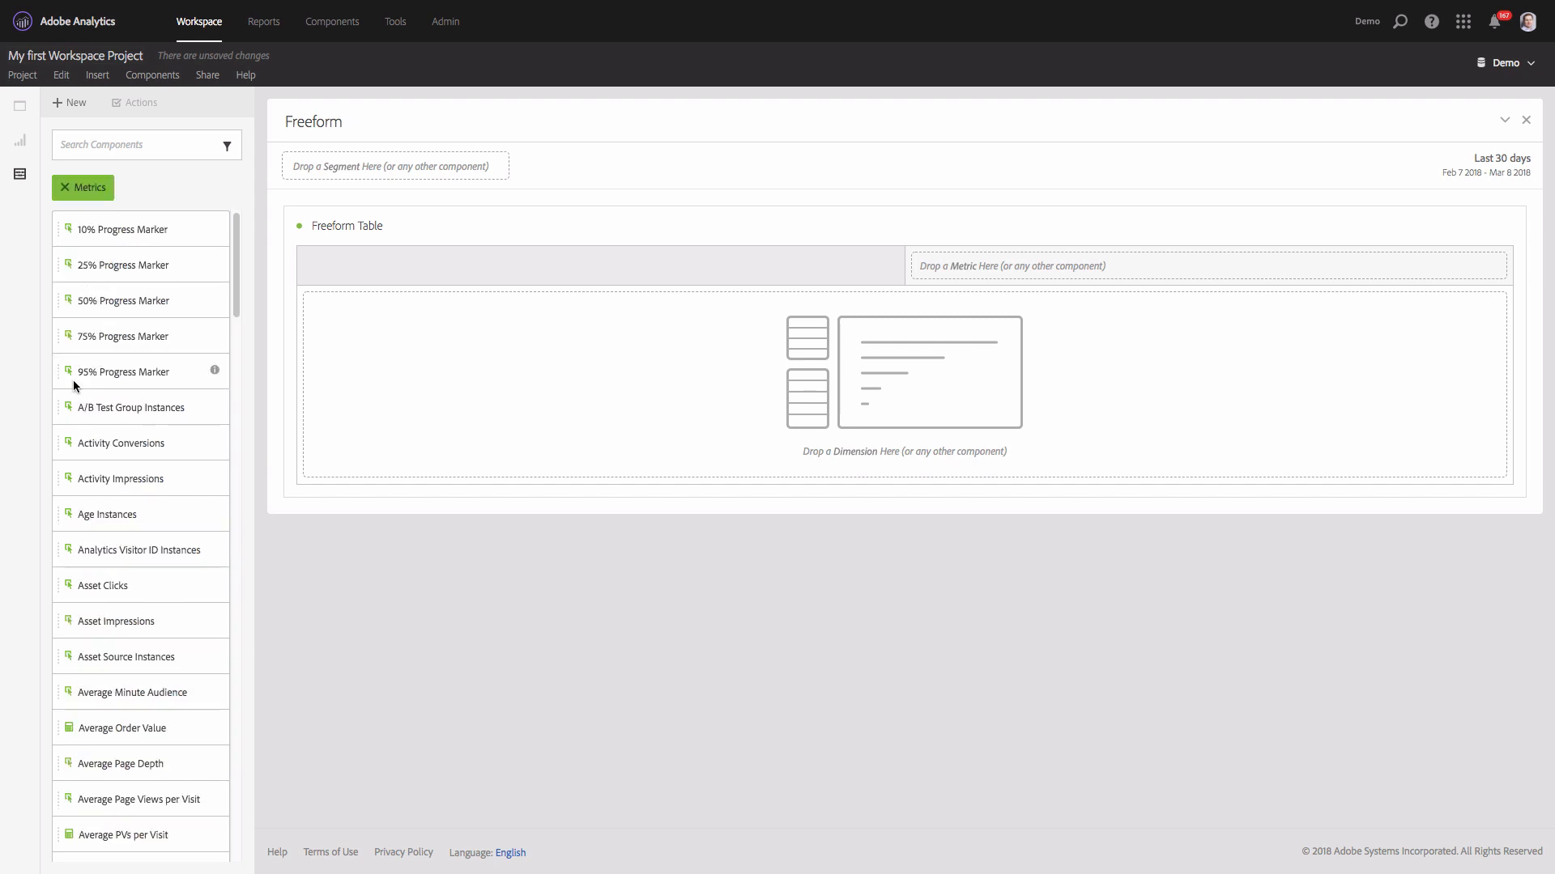
pyautogui.click(65, 188)
pyautogui.click(109, 153)
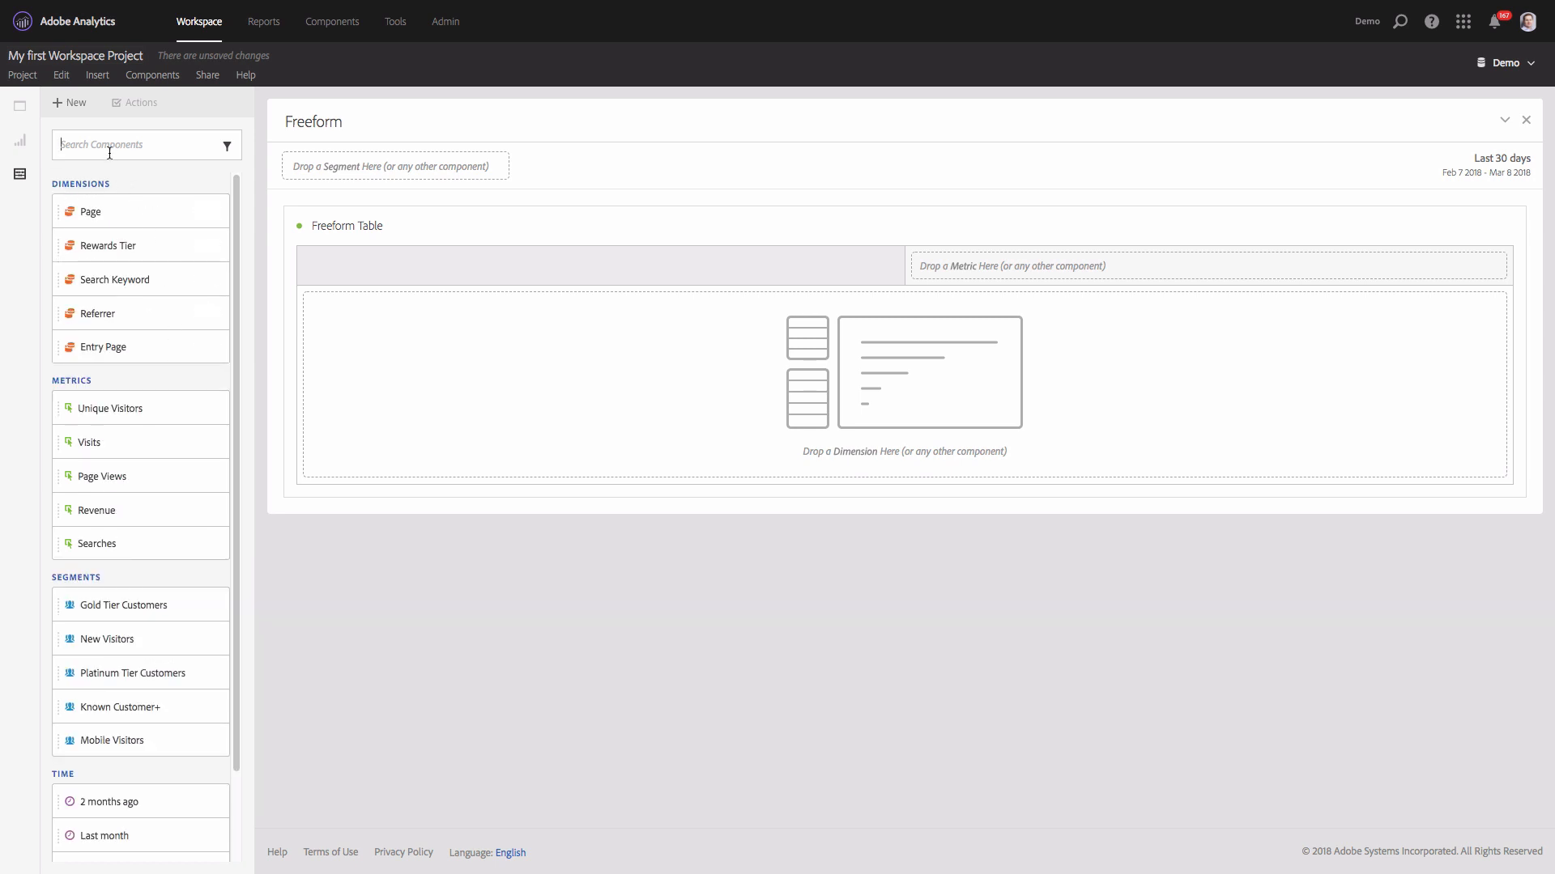
pyautogui.write('uniqu')
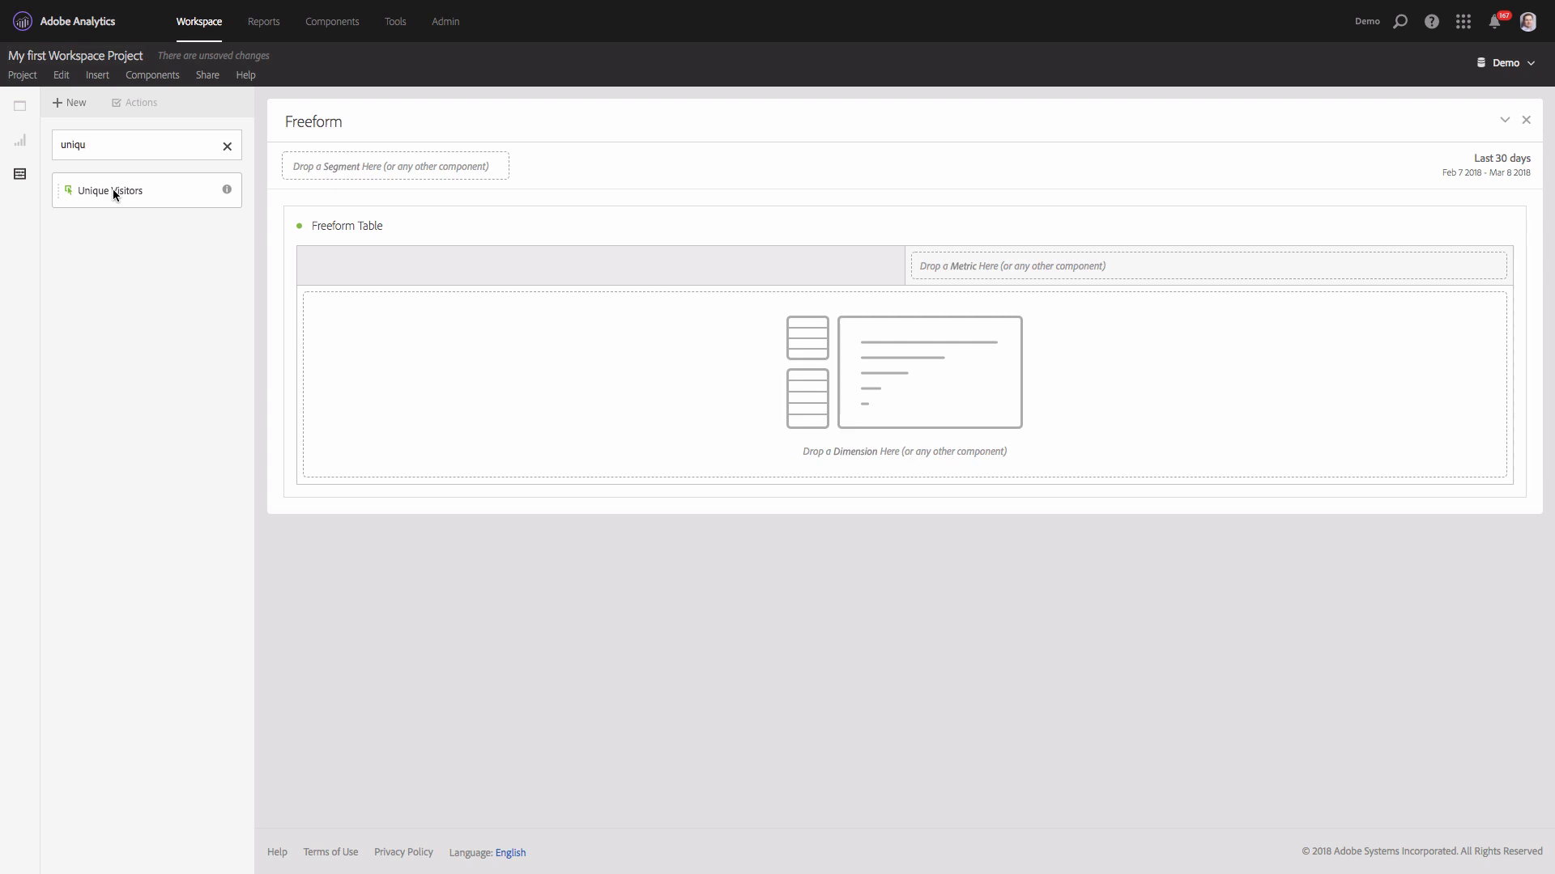
pyautogui.moveTo(113, 191); pyautogui.dragTo(1285, 264)
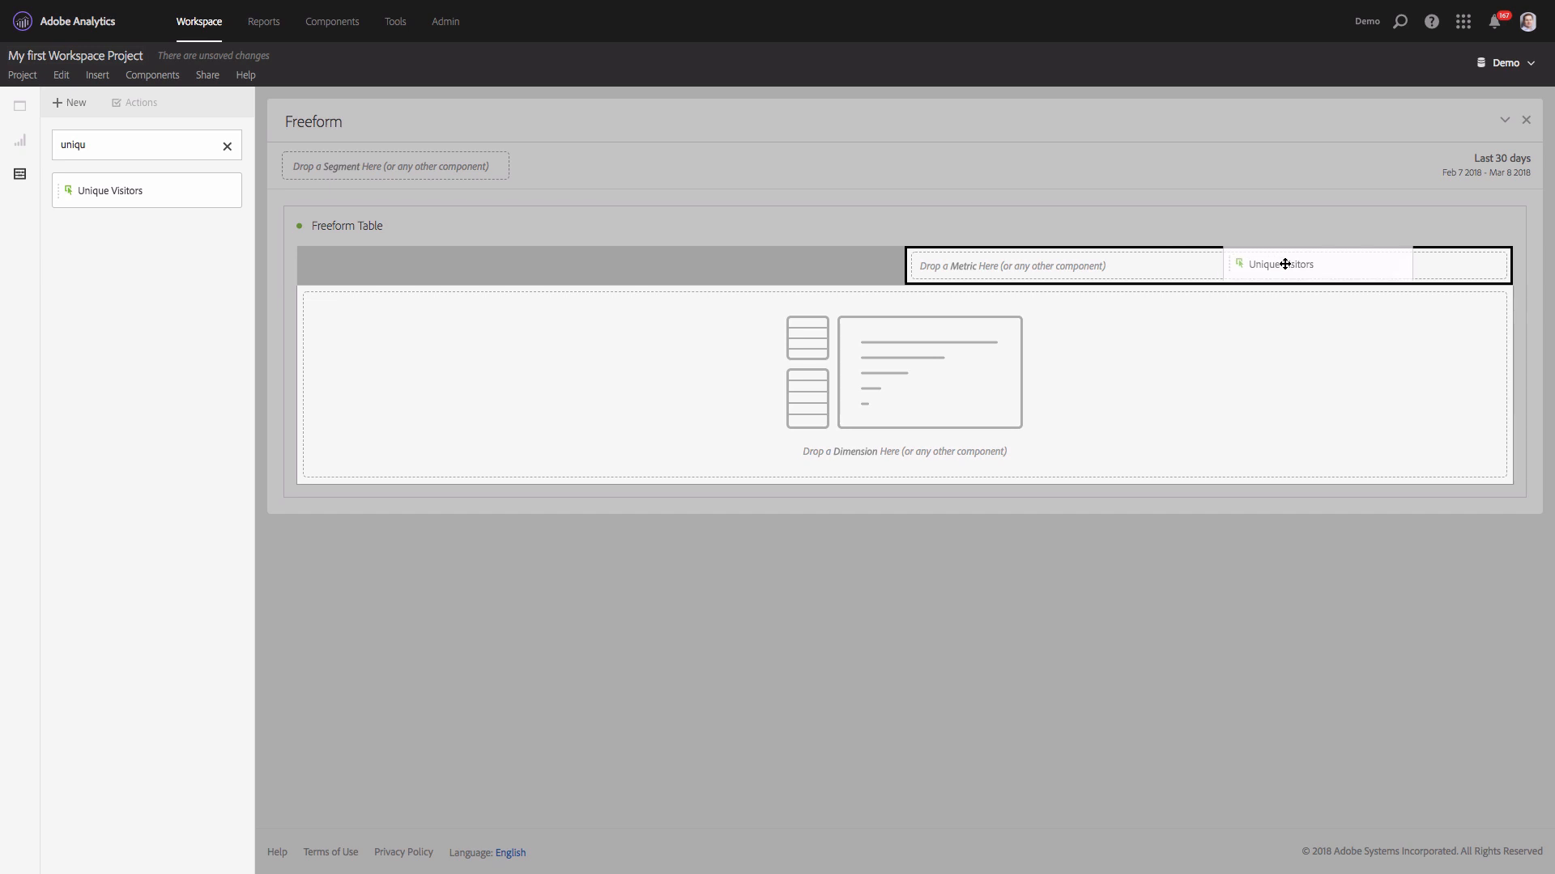
pyautogui.moveTo(1285, 264); pyautogui.dragTo(1284, 263)
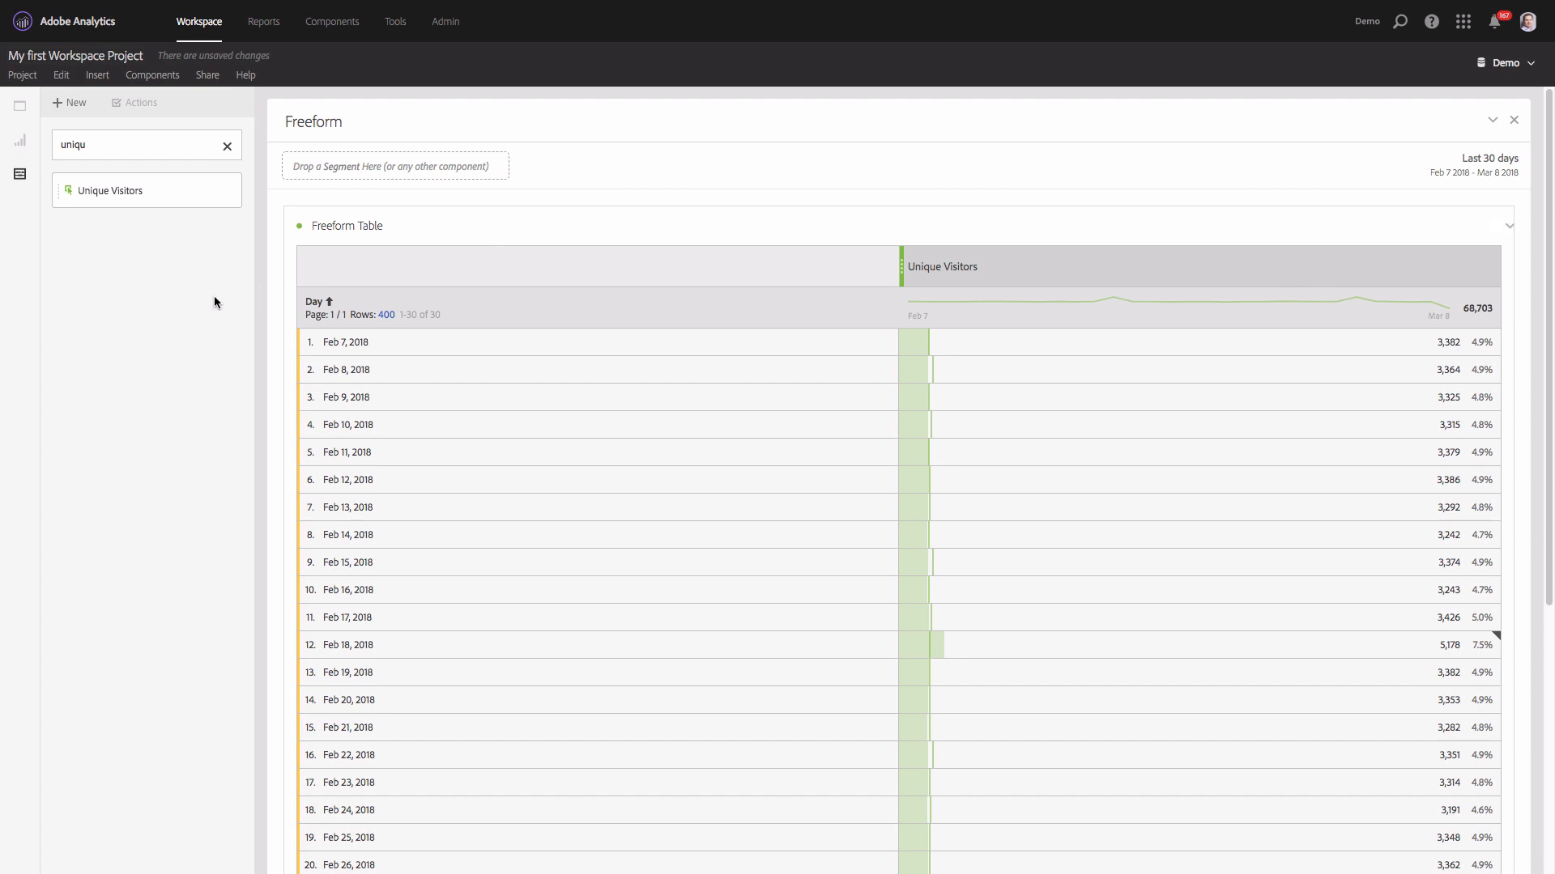
# Add a Line visualization above the freeform table in the panel.
pyautogui.click(24, 148)
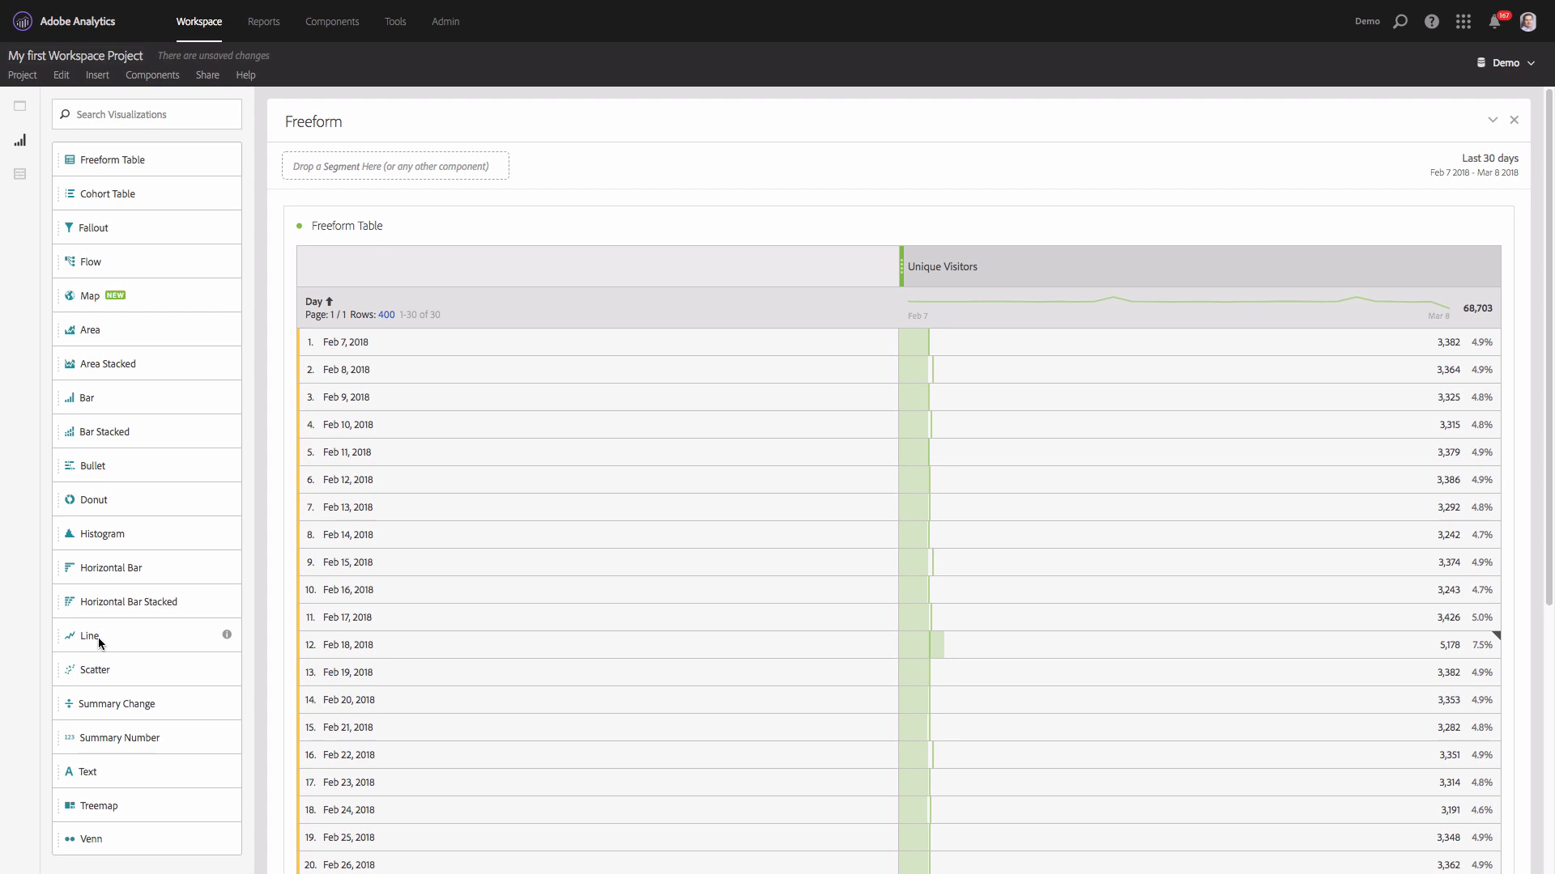
pyautogui.moveTo(101, 643); pyautogui.dragTo(971, 327)
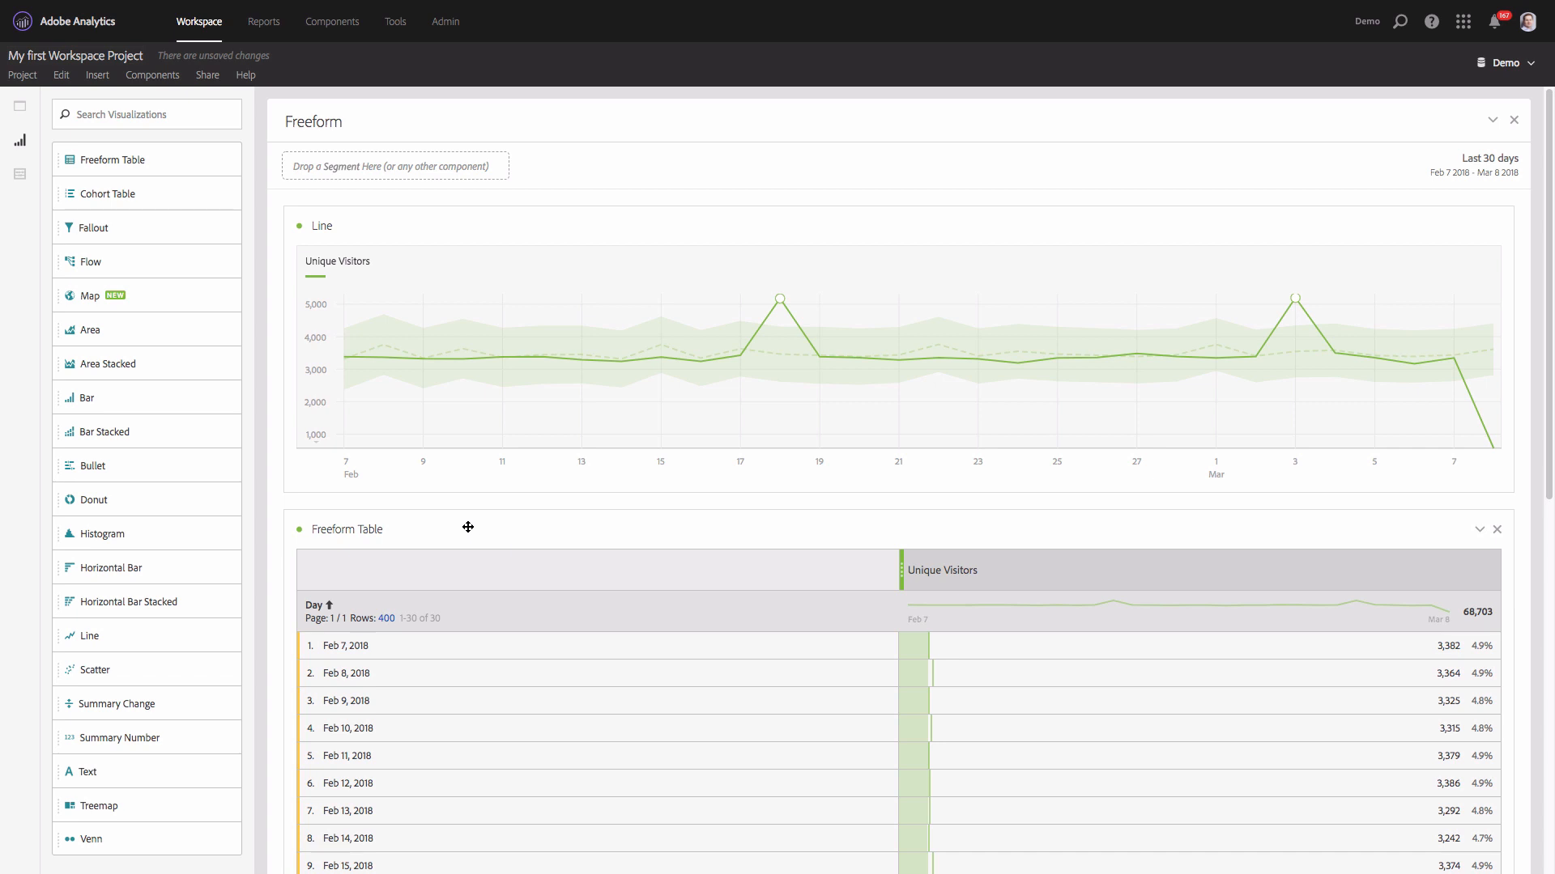
# Rename the freeform table as "Site Traffic Table".
pyautogui.click(364, 529)
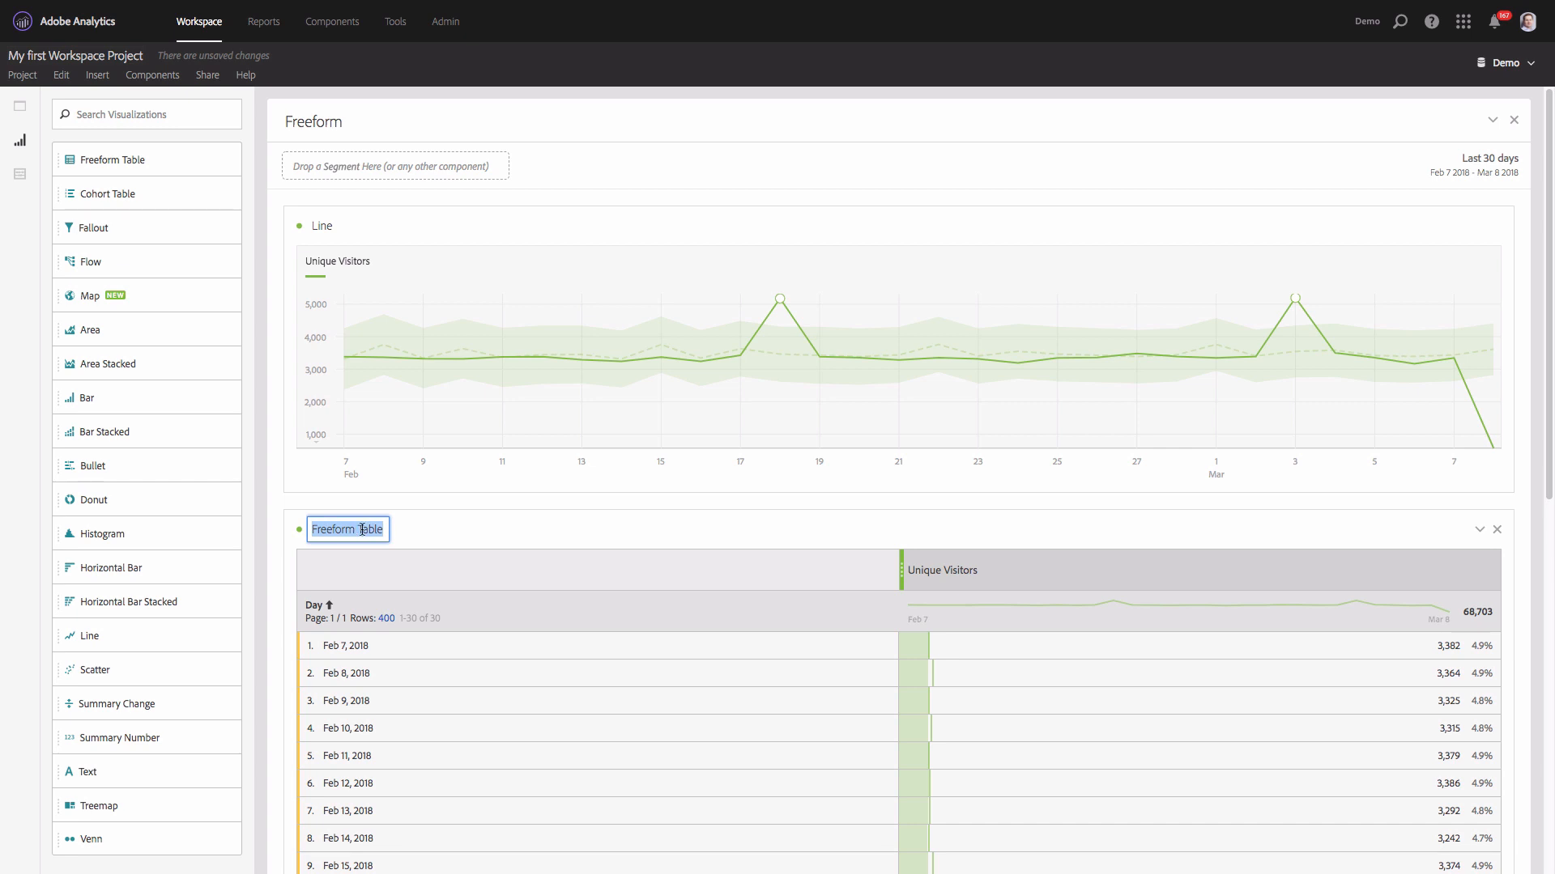
pyautogui.write('Site Traffi')
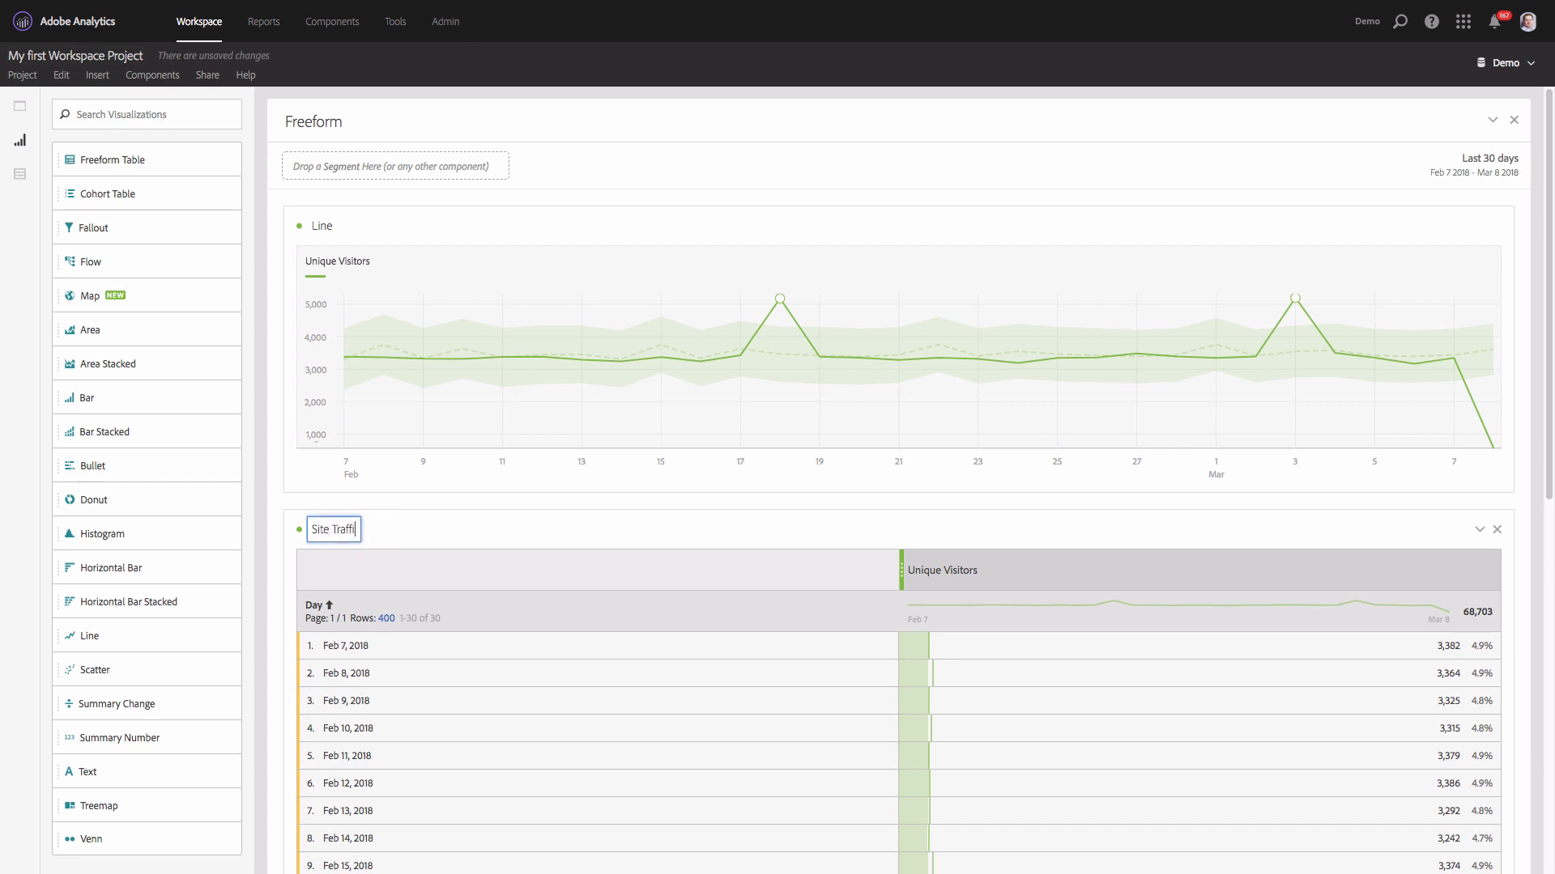
pyautogui.write('c Table')
pyautogui.press('Return')
# Rename the line visualization as "Site Traffic Trend".
pyautogui.click(322, 227)
pyautogui.write('Aite T')
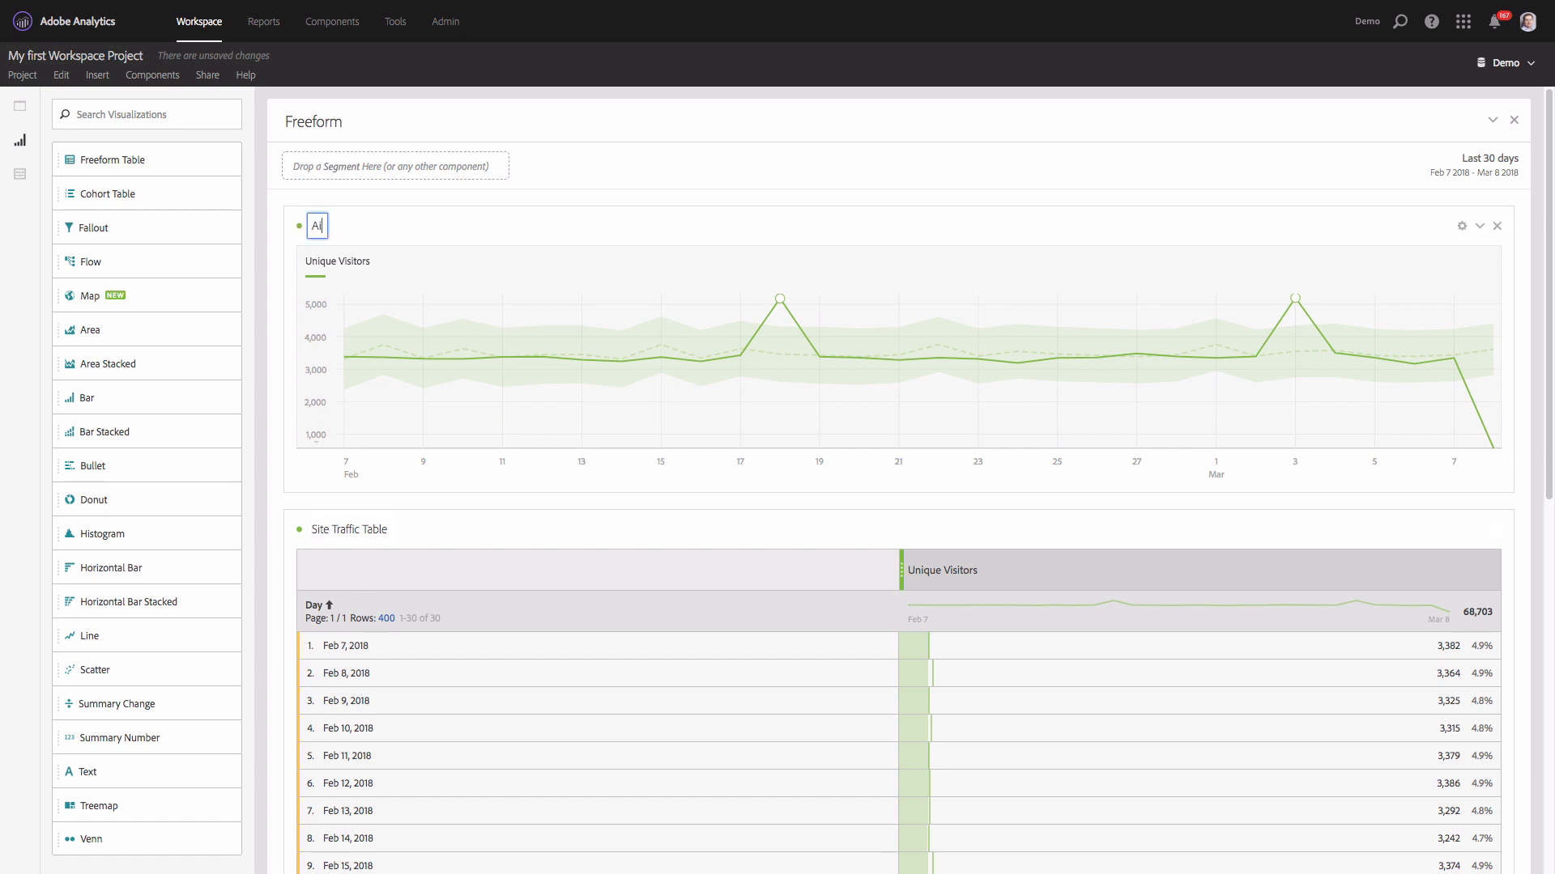
pyautogui.hotkey('ctrl', 'a')
pyautogui.write('Site Traffic Trend')
pyautogui.press('Return')
# Give the Site Traffic Trend chart the description "DO NO FORGET to investigate what happened on 18-Feb, 3rd-Mar!".
pyautogui.rightClick(537, 226)
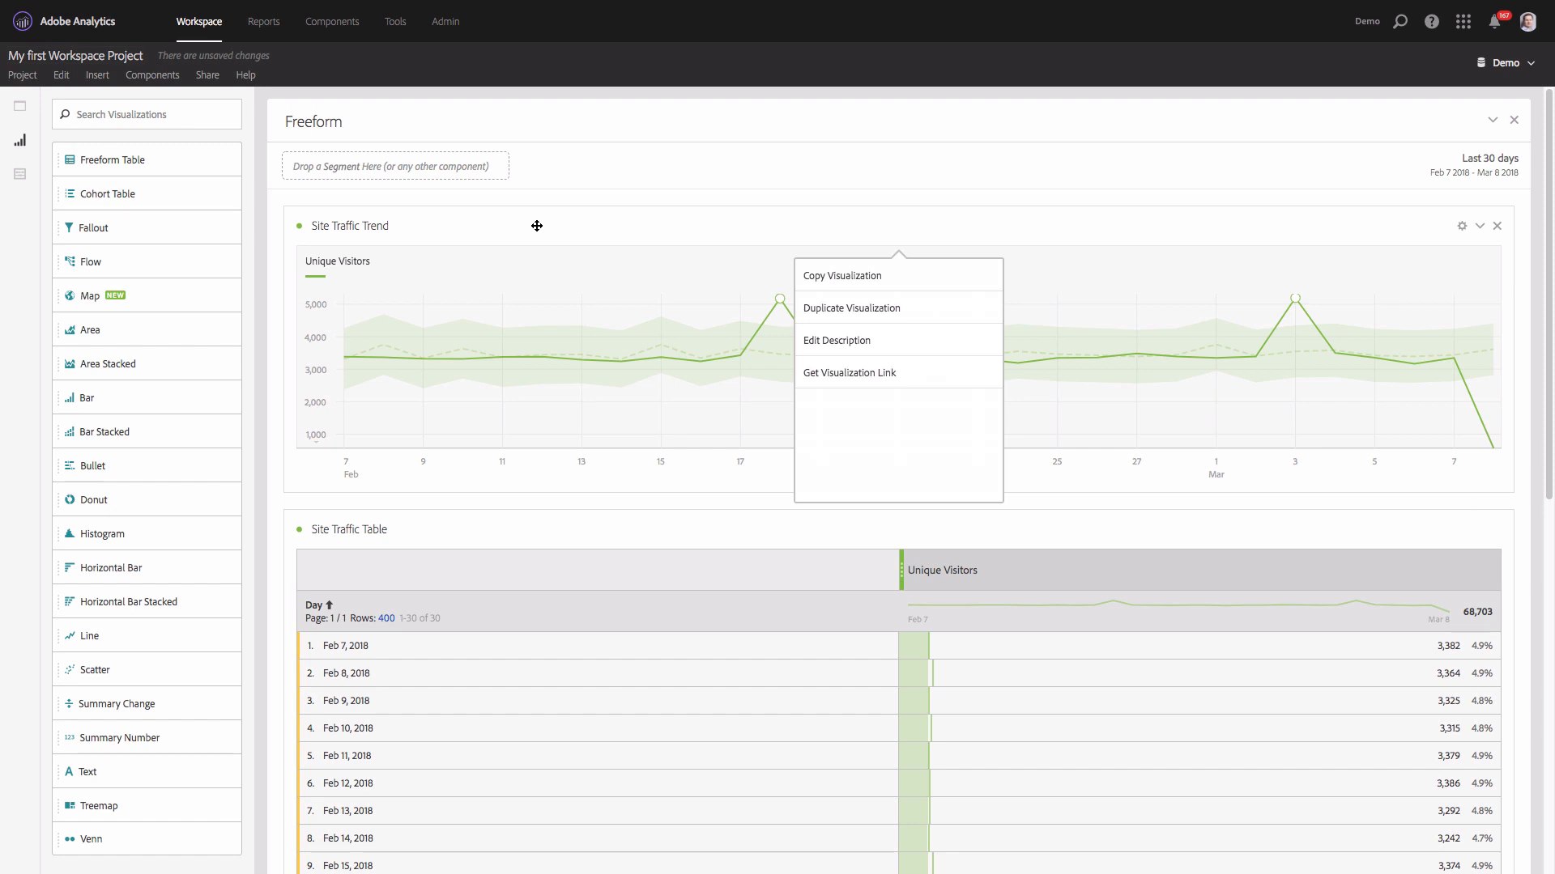
pyautogui.click(908, 347)
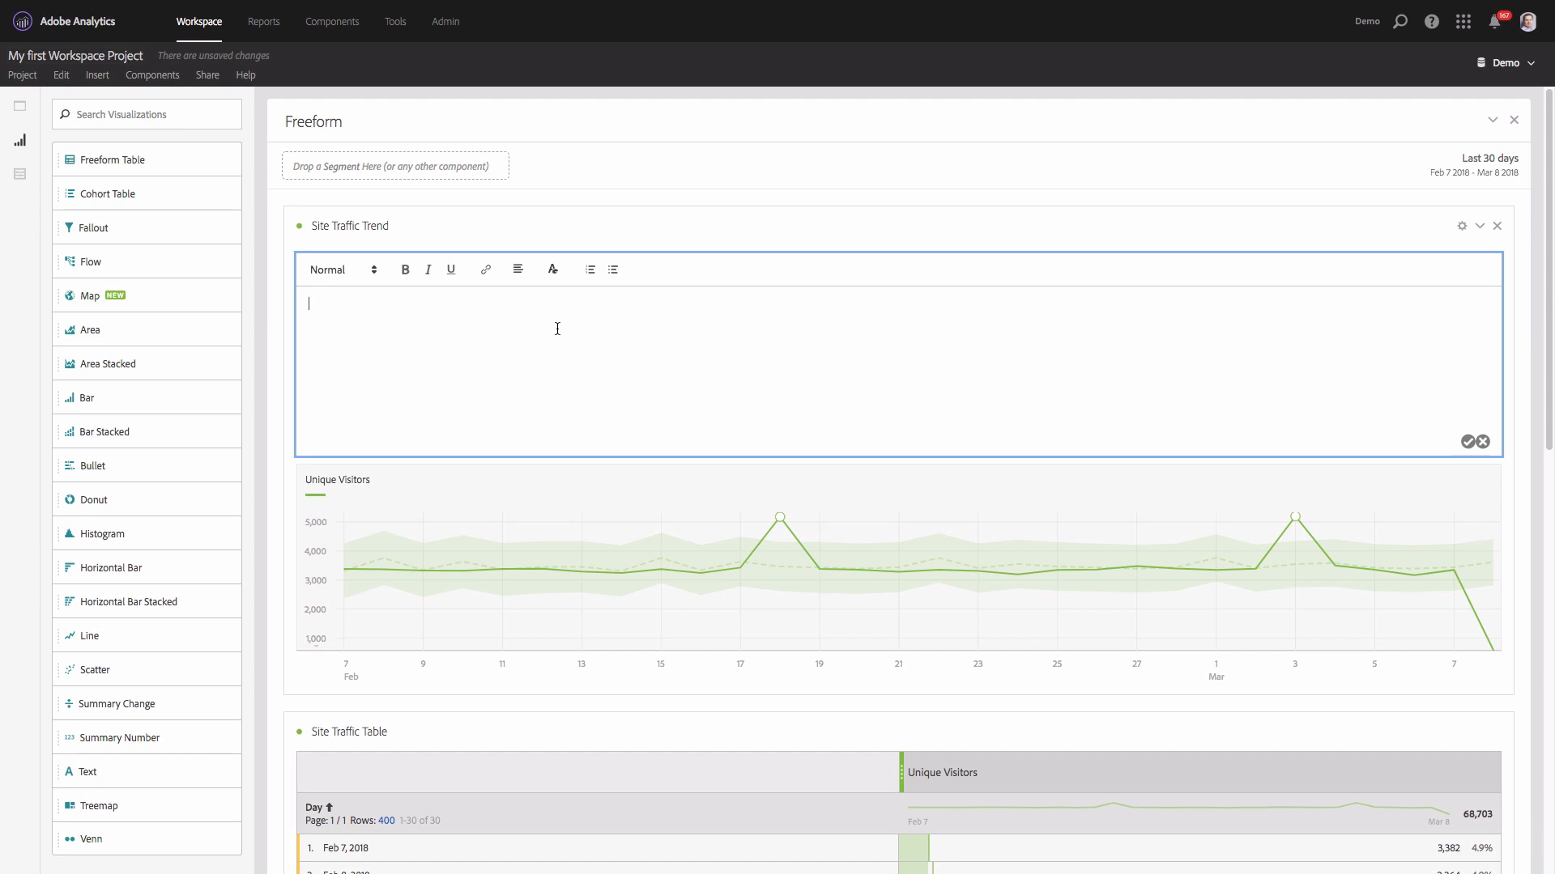
pyautogui.write('DO NO FORGET to investigate what ha[ppened on')
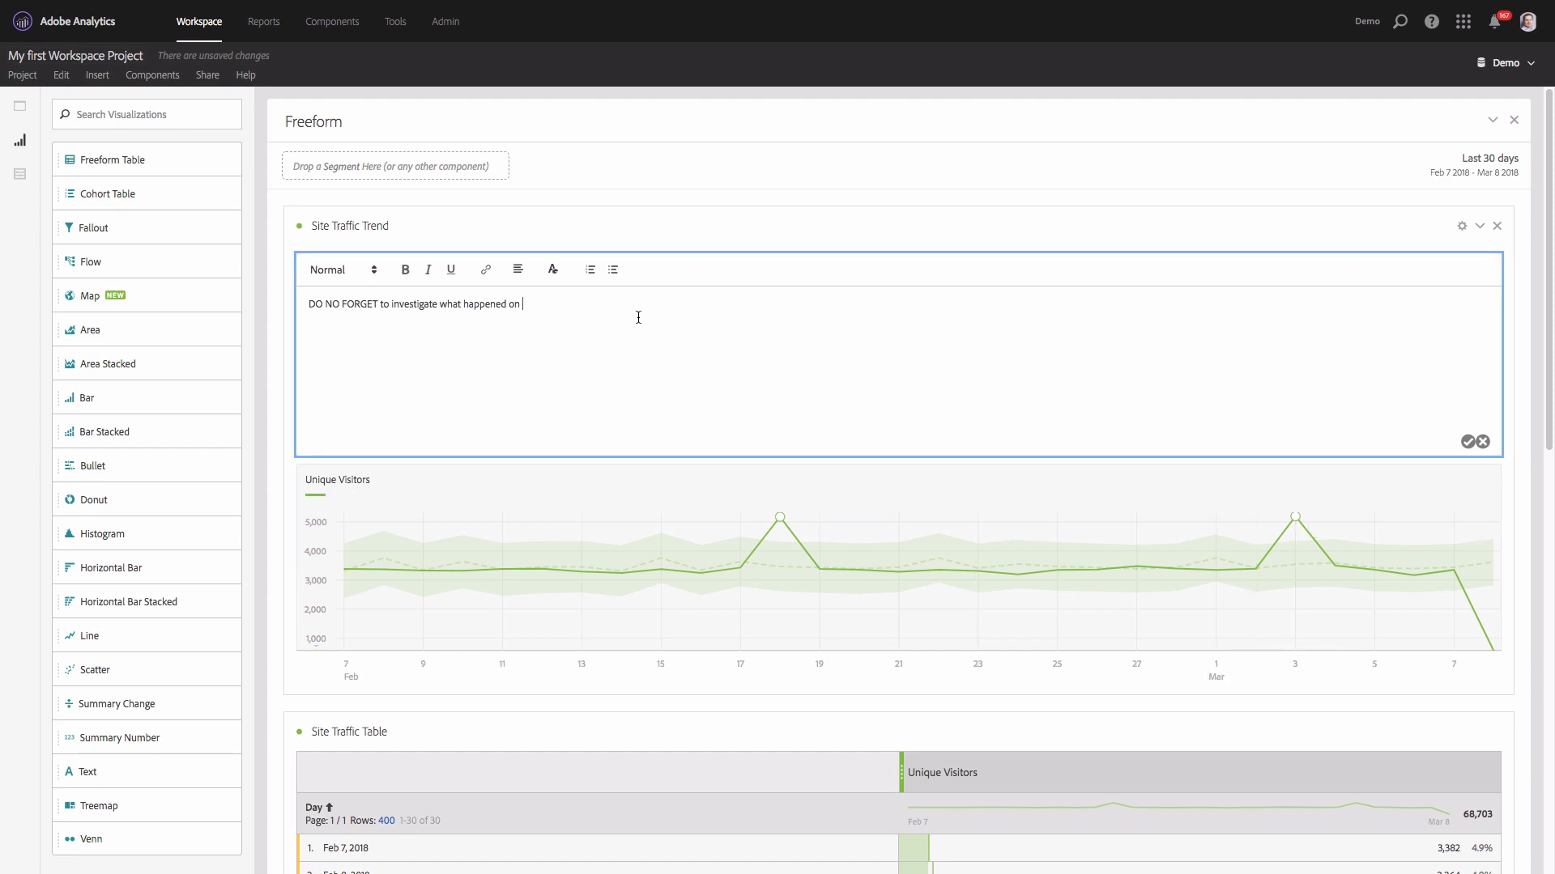
pyautogui.write('8-')
pyautogui.write('Dec')
pyautogui.press('BackSpace')
pyautogui.press('BackSpace')
pyautogui.press('BackSpace')
pyautogui.write('Feb, 3rd-Mar!')
pyautogui.click(1467, 442)
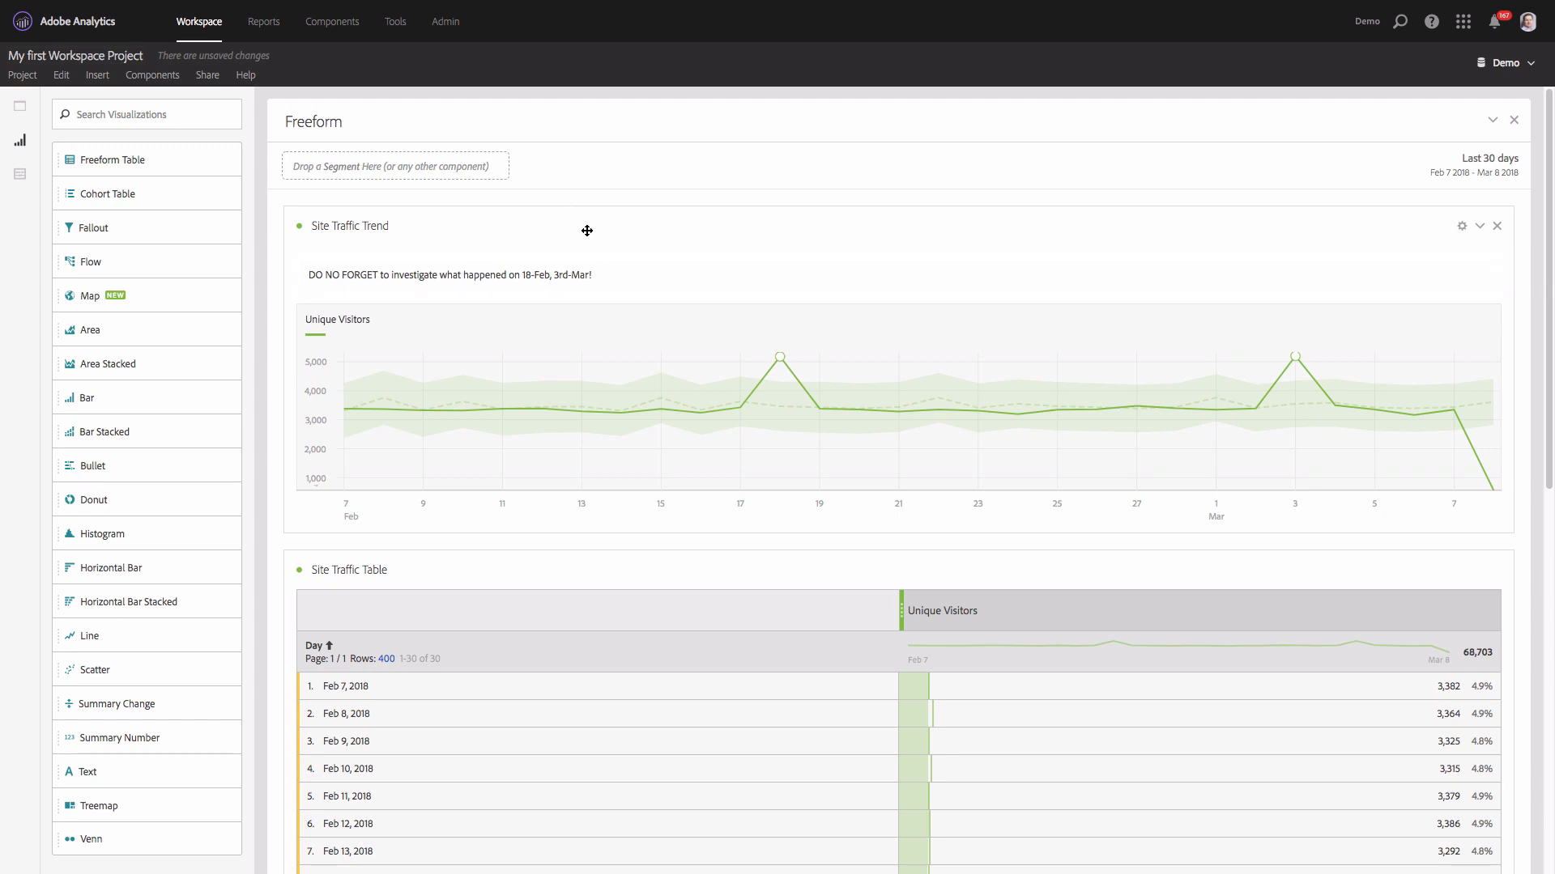
# Hide the Site Traffic Table by turning off Show Data Source for the Site Traffic Trend chart.
pyautogui.moveTo(543, 411)
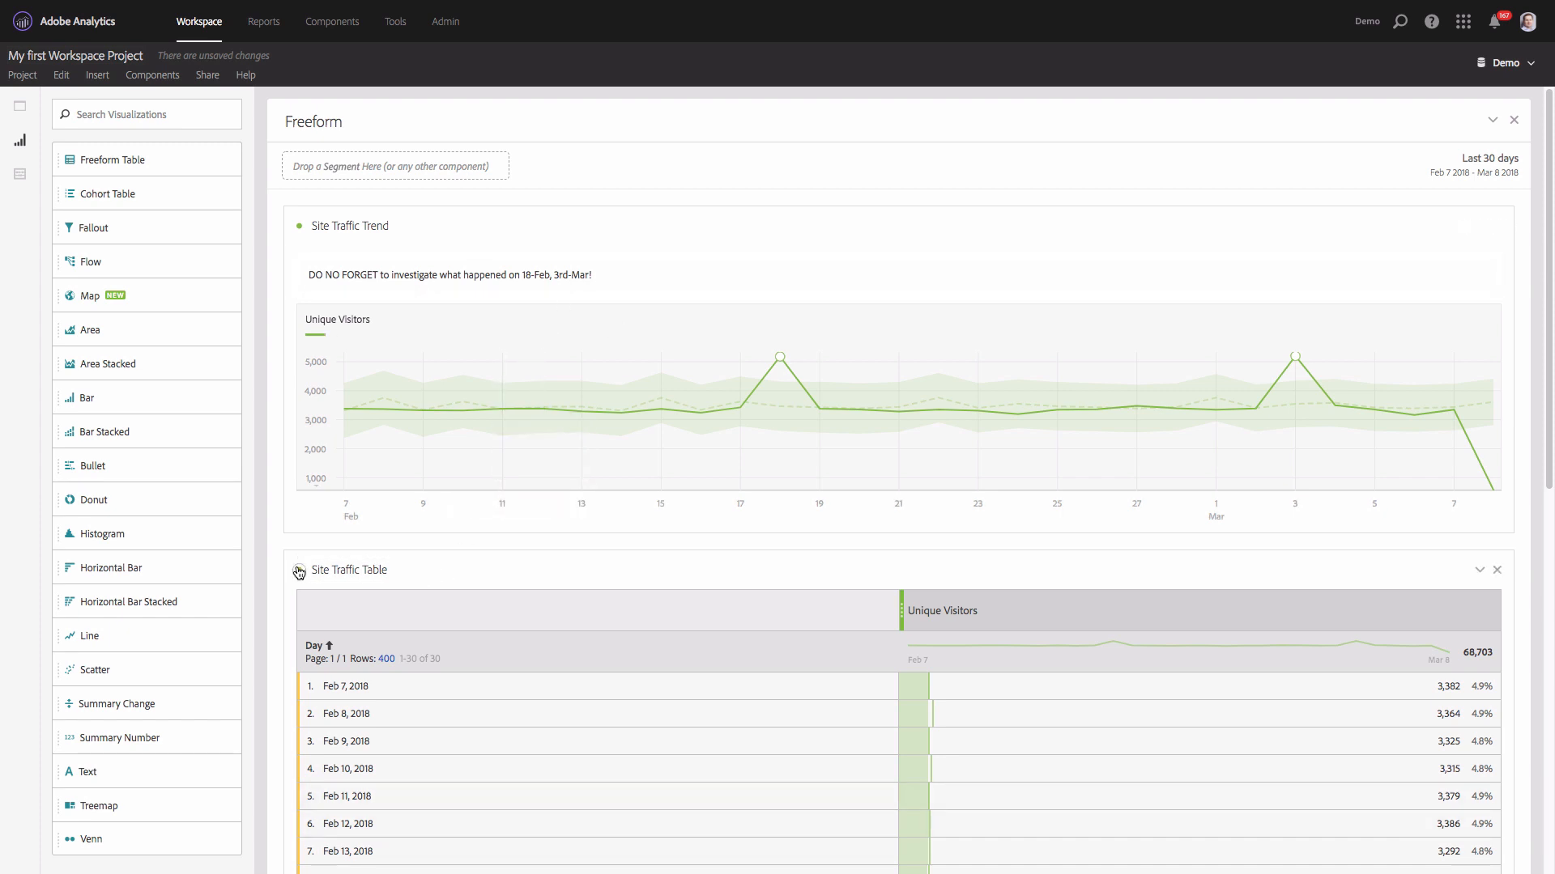
pyautogui.click(300, 227)
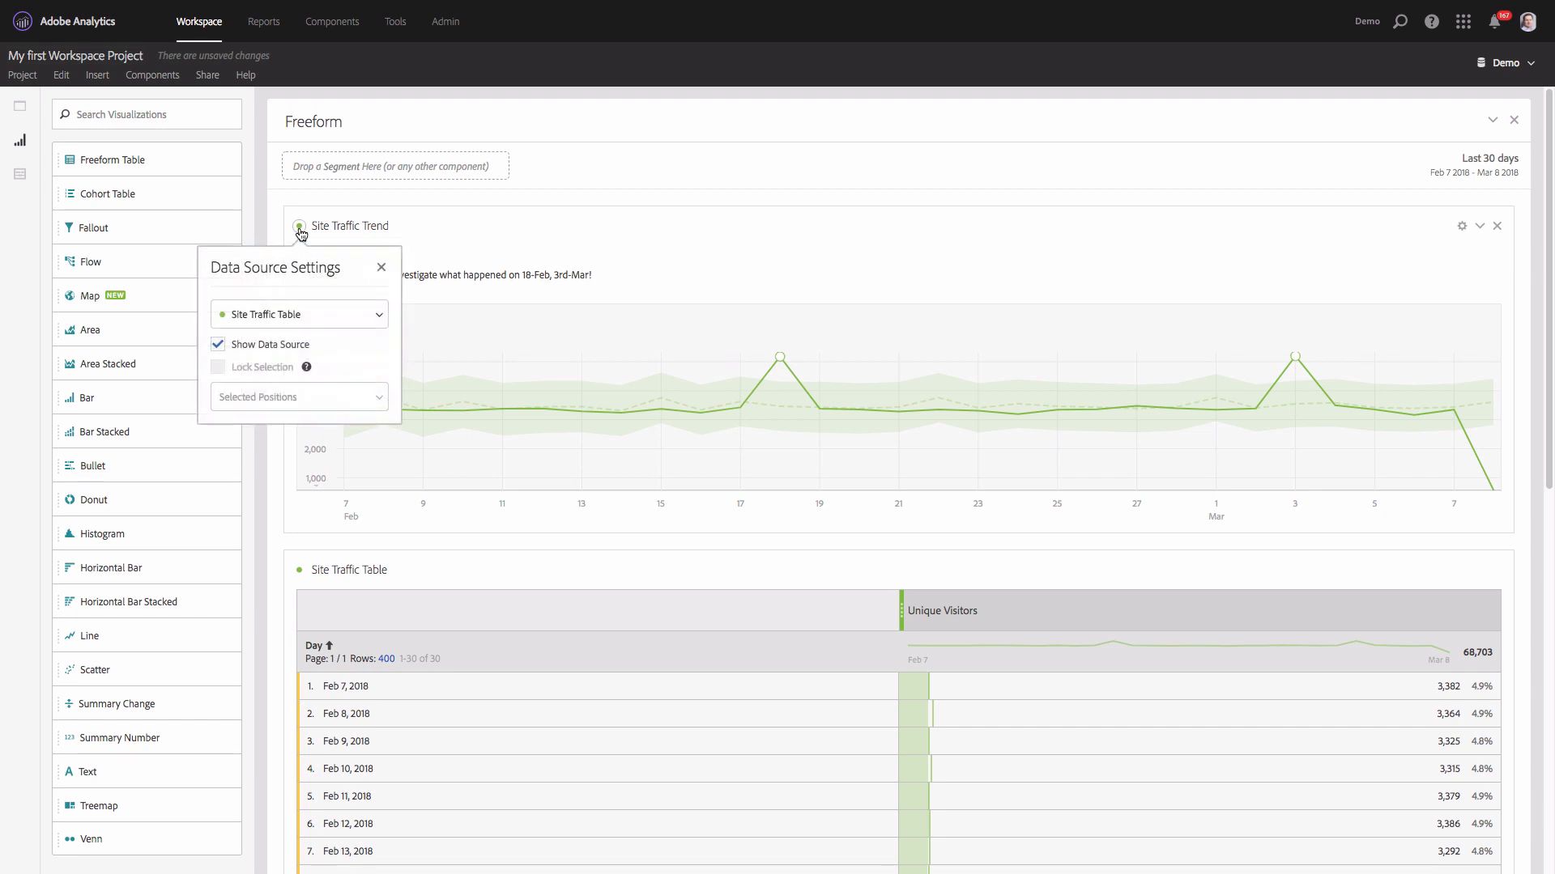
pyautogui.click(245, 350)
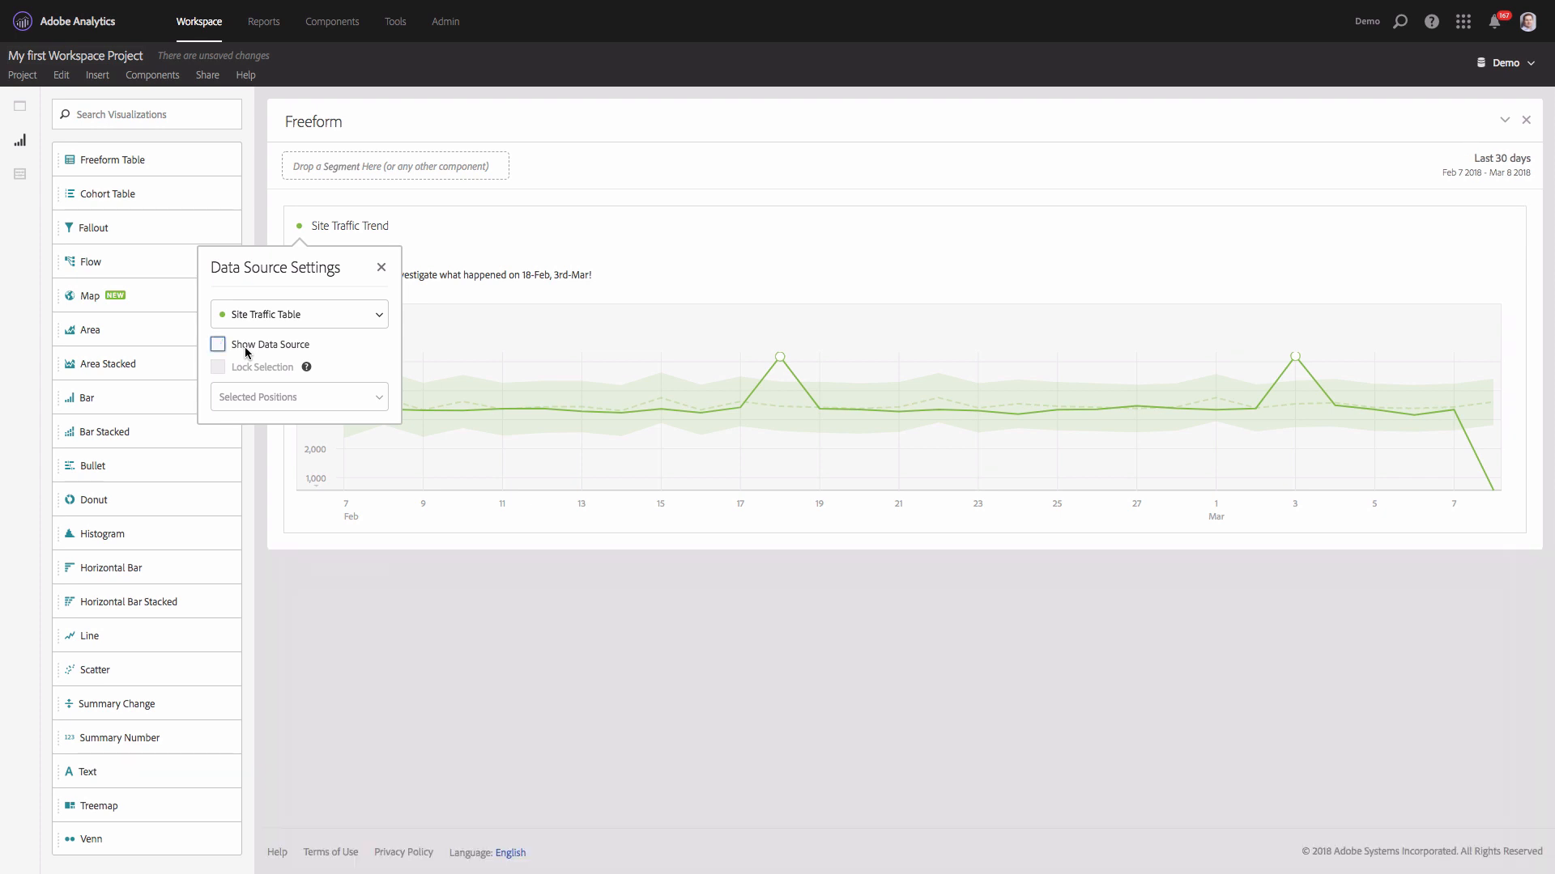
pyautogui.click(583, 254)
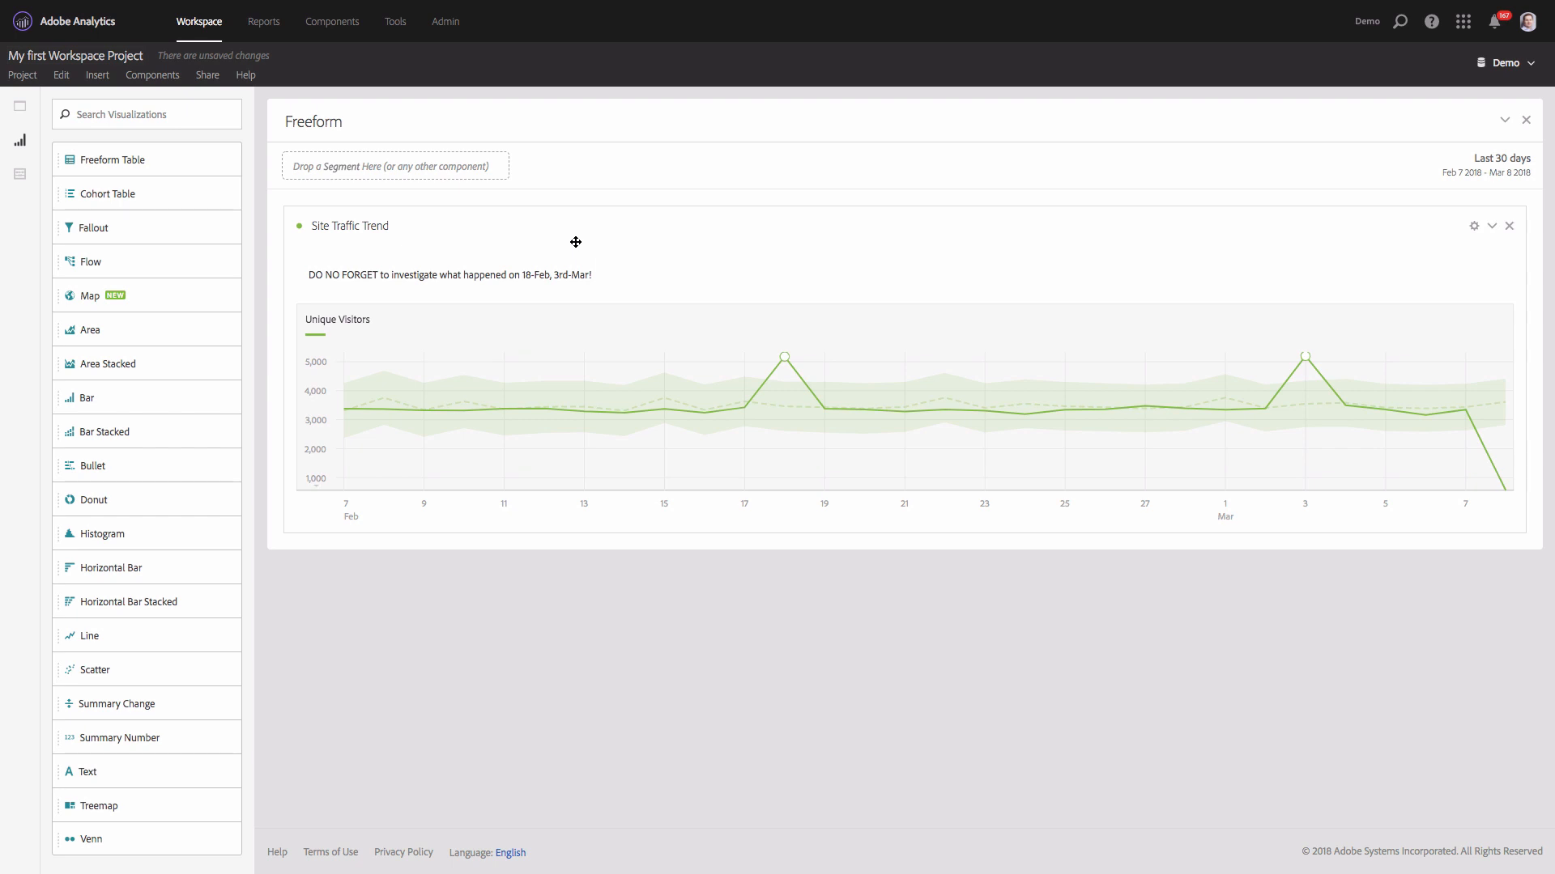
# Rename the Freeform panel as "Site KPIs".
pyautogui.click(336, 123)
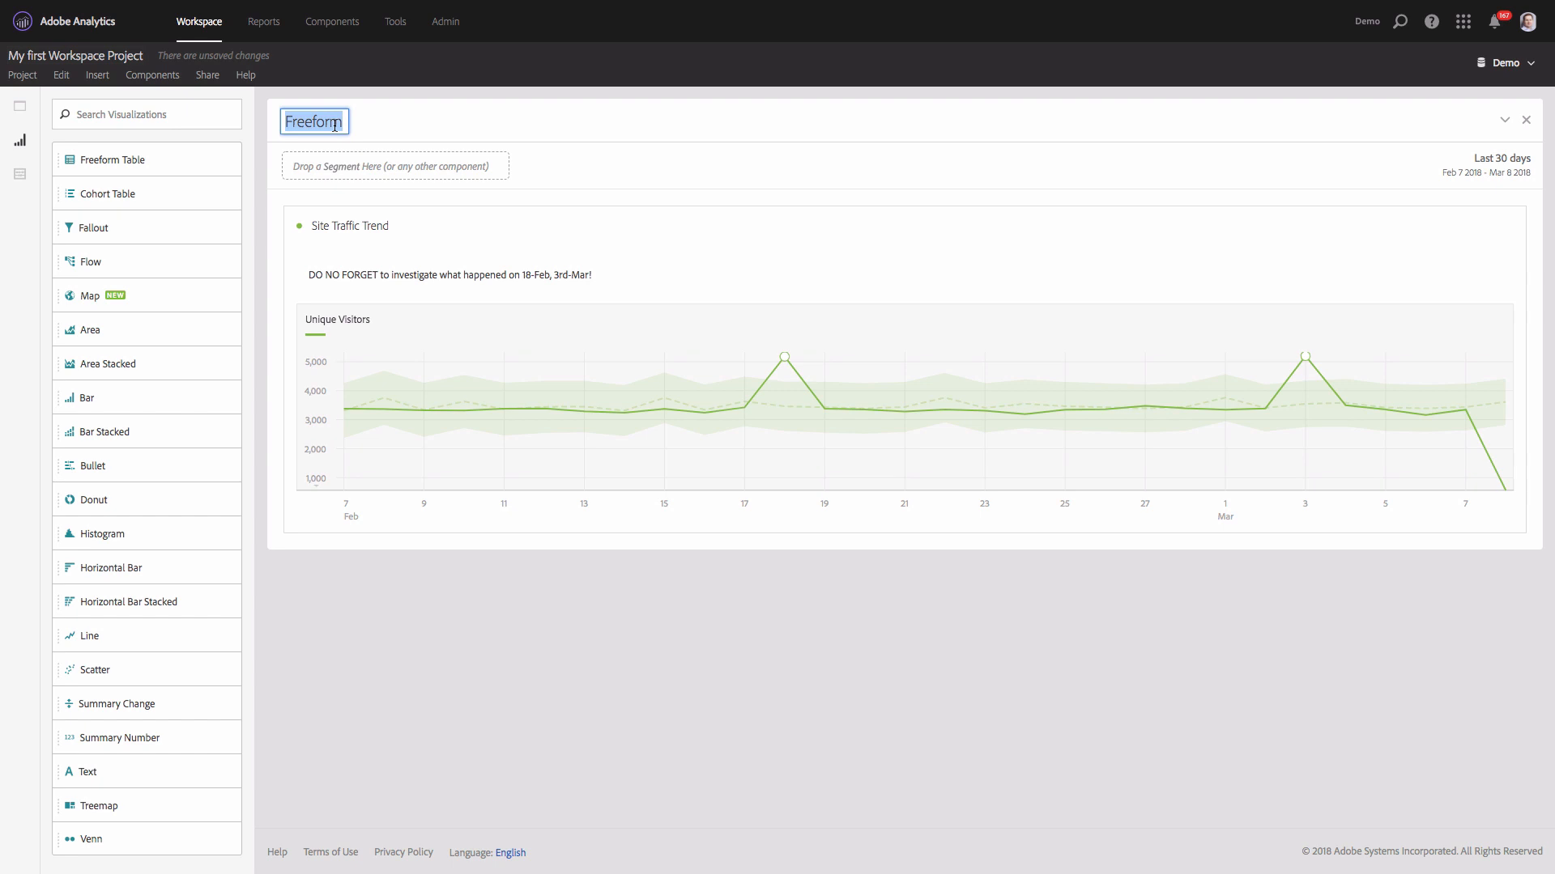
pyautogui.write('Site ')
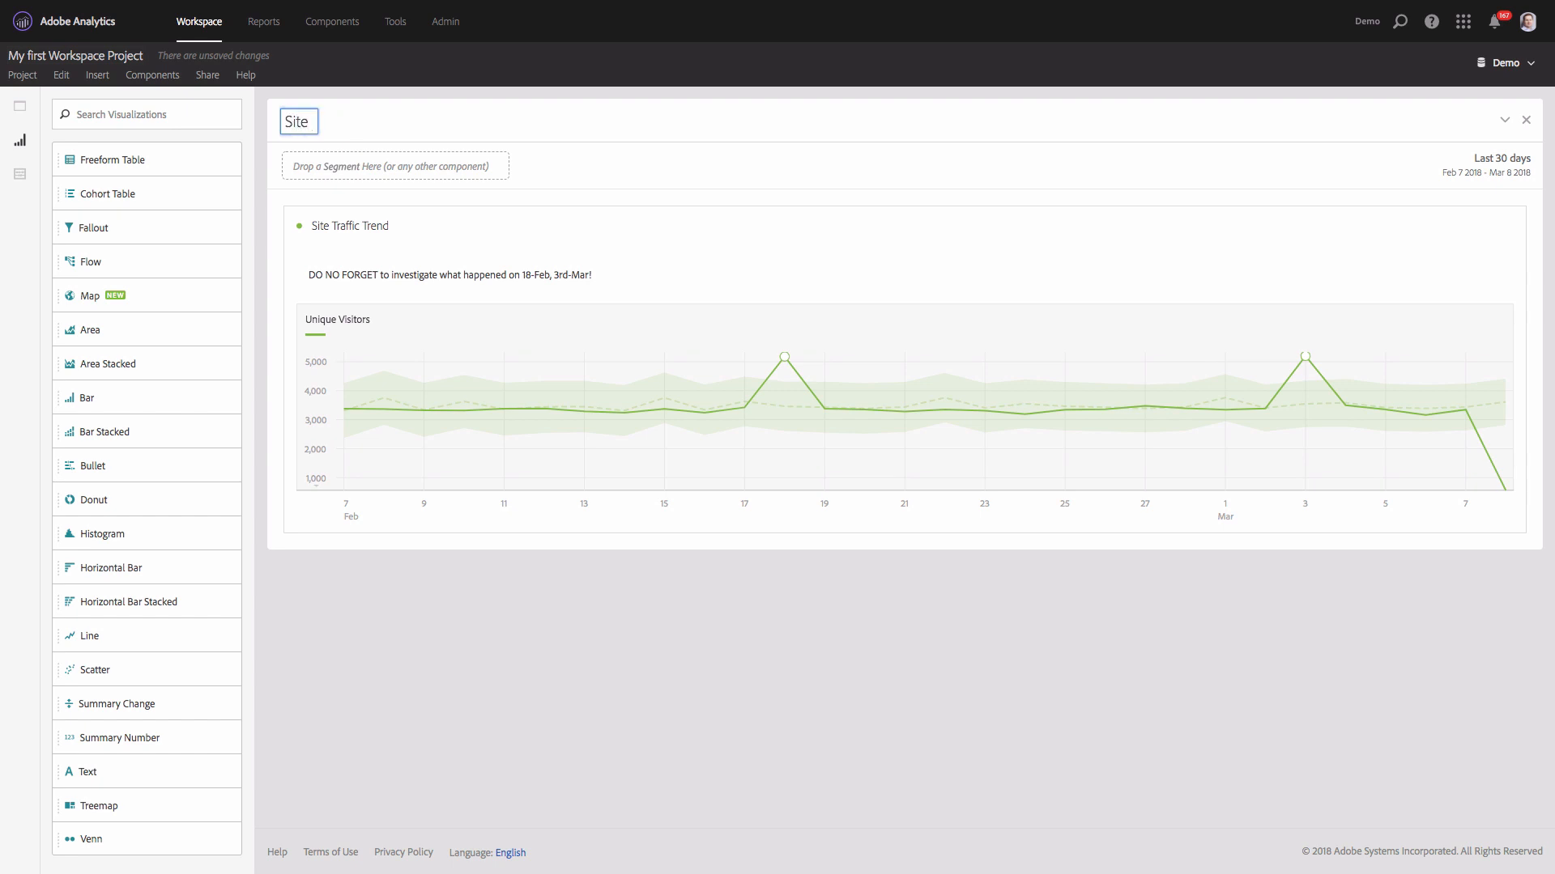
pyautogui.write('KPIs')
pyautogui.click(362, 129)
pyautogui.rightClick(363, 123)
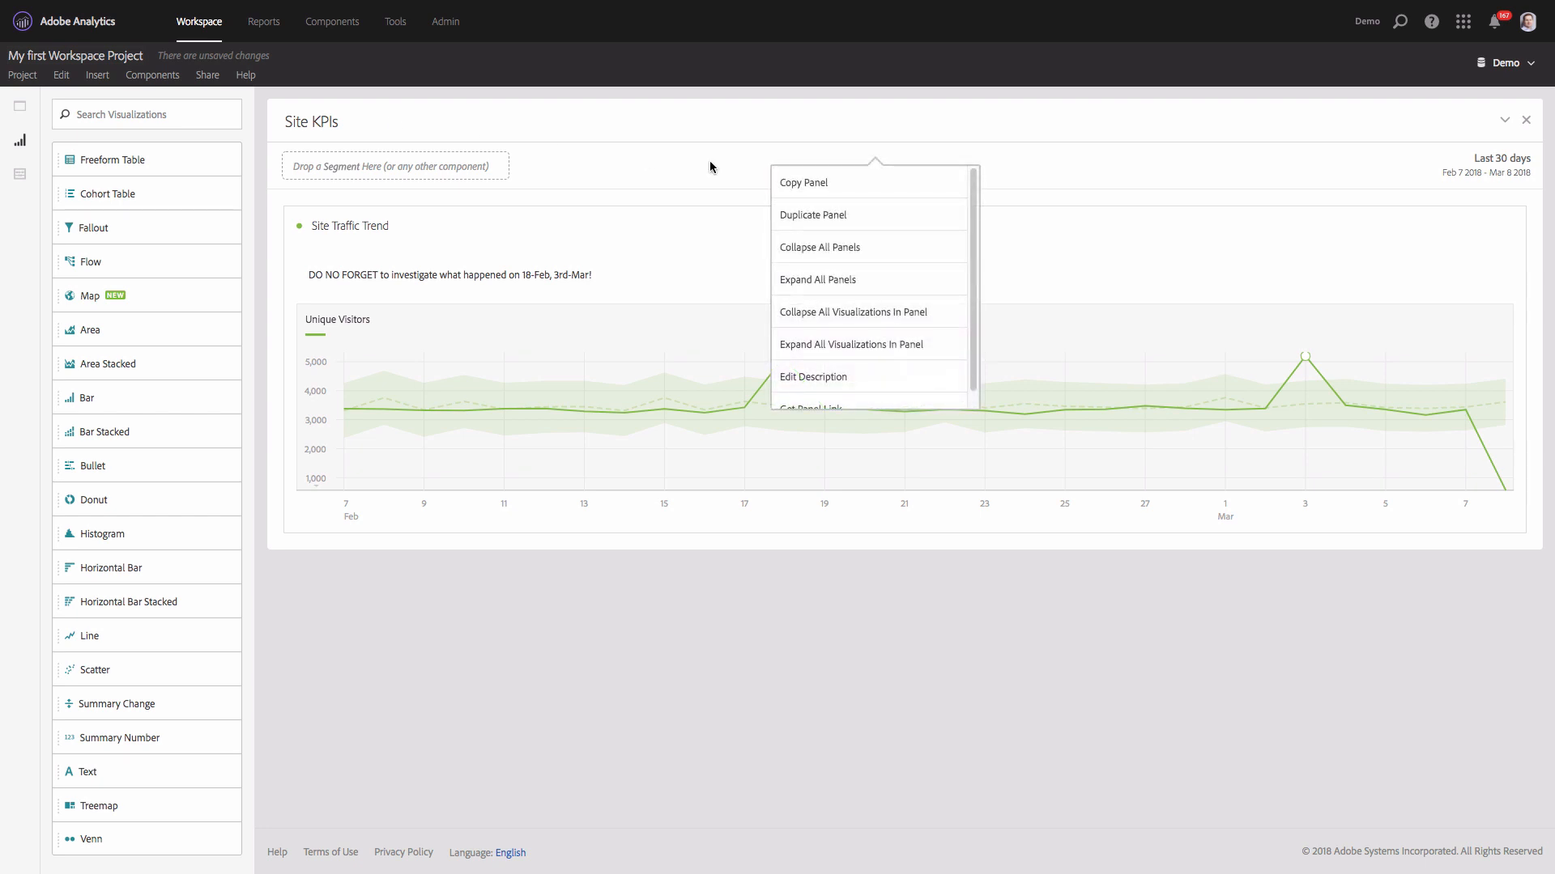
pyautogui.click(818, 377)
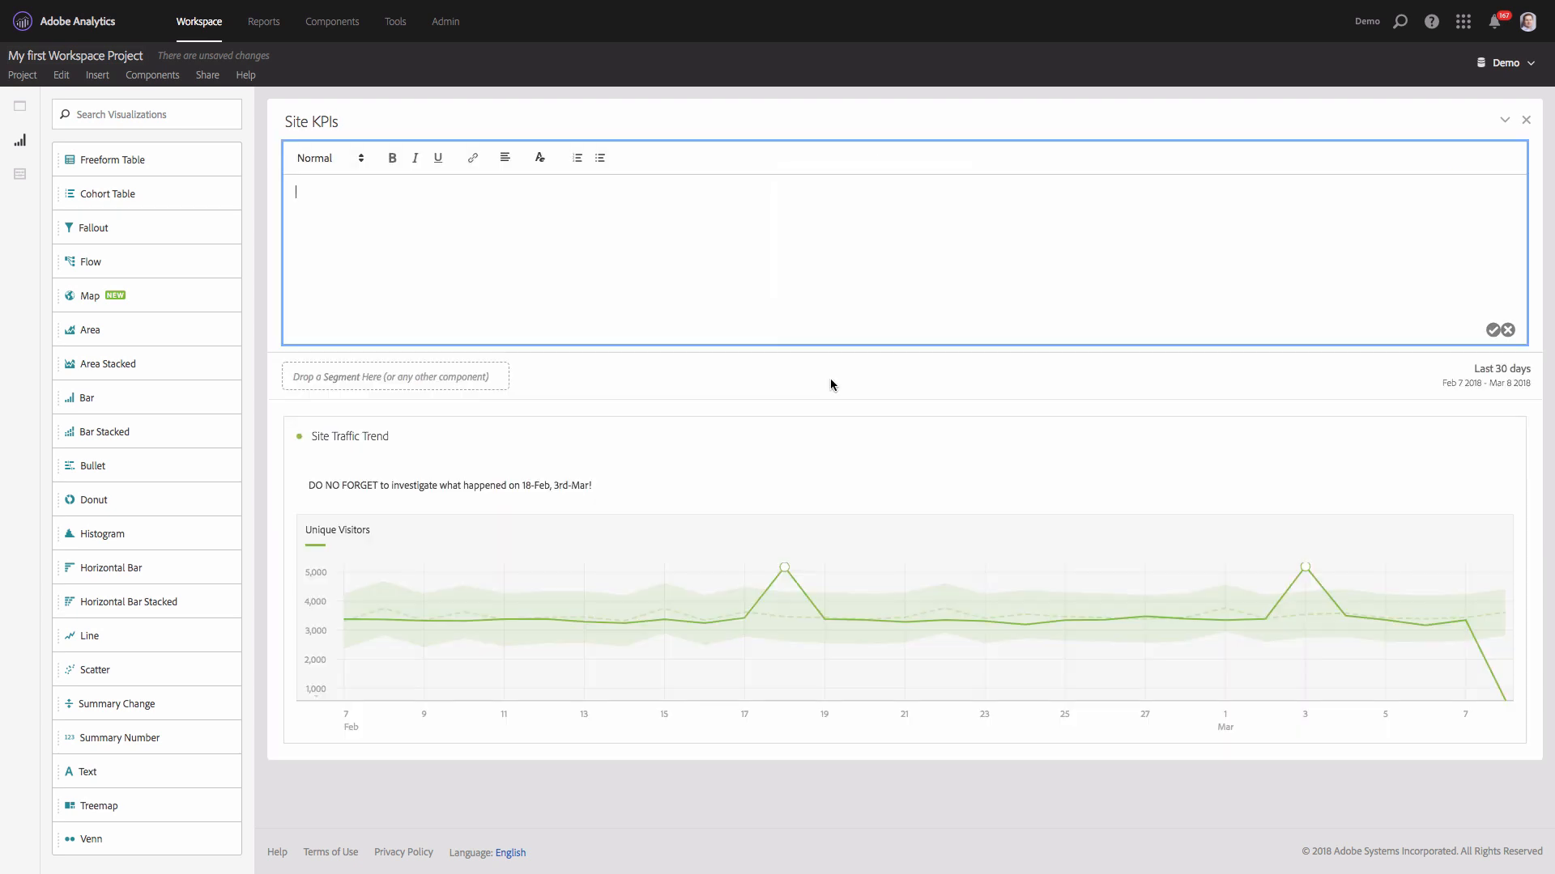
pyautogui.click(1509, 330)
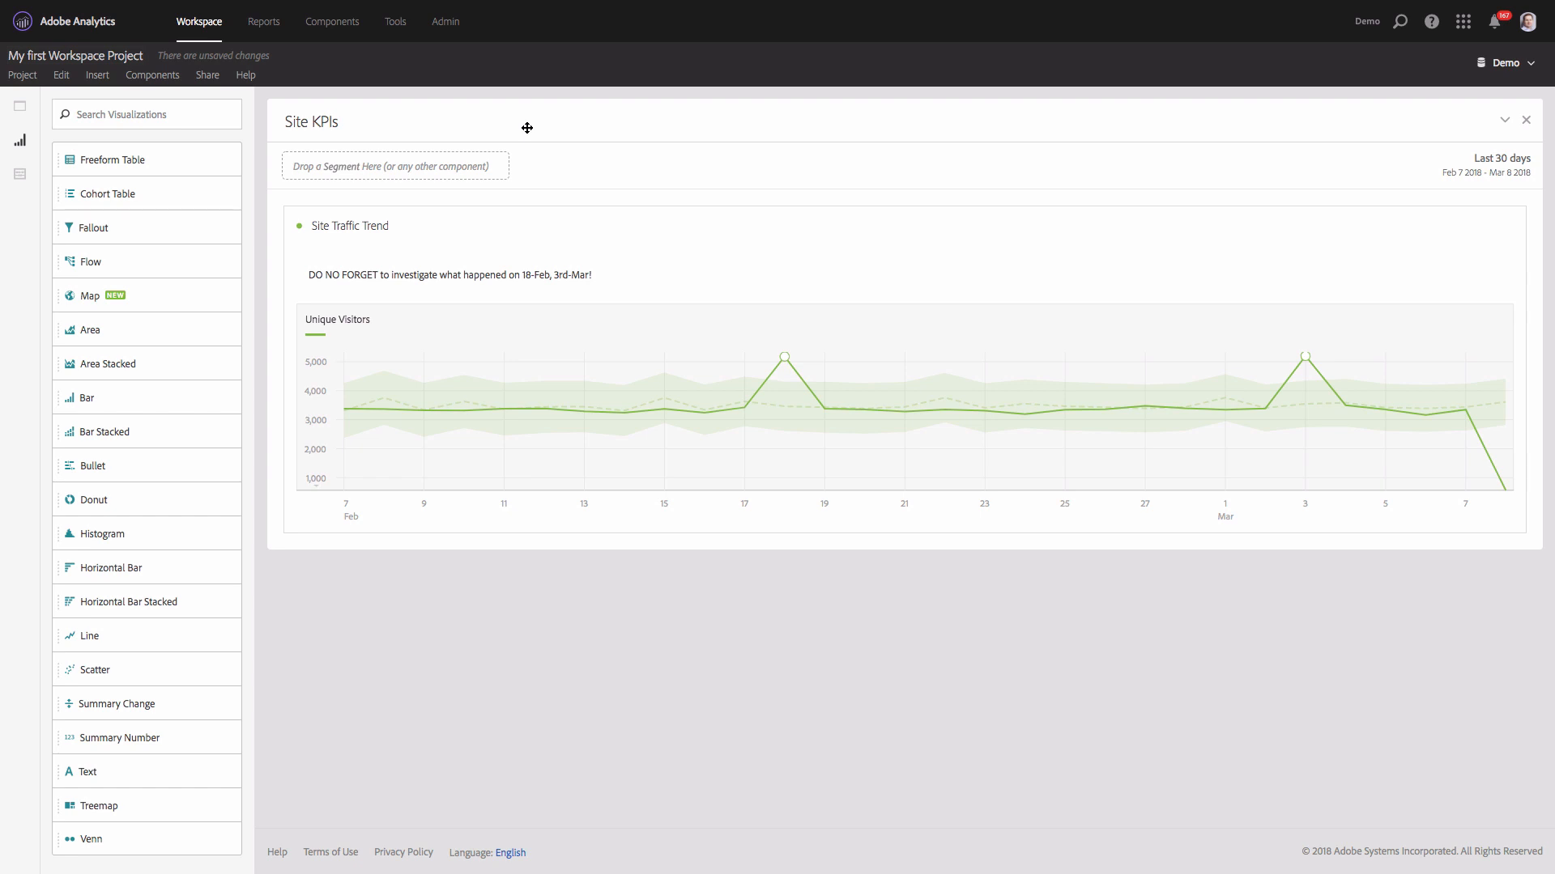
pyautogui.click(23, 75)
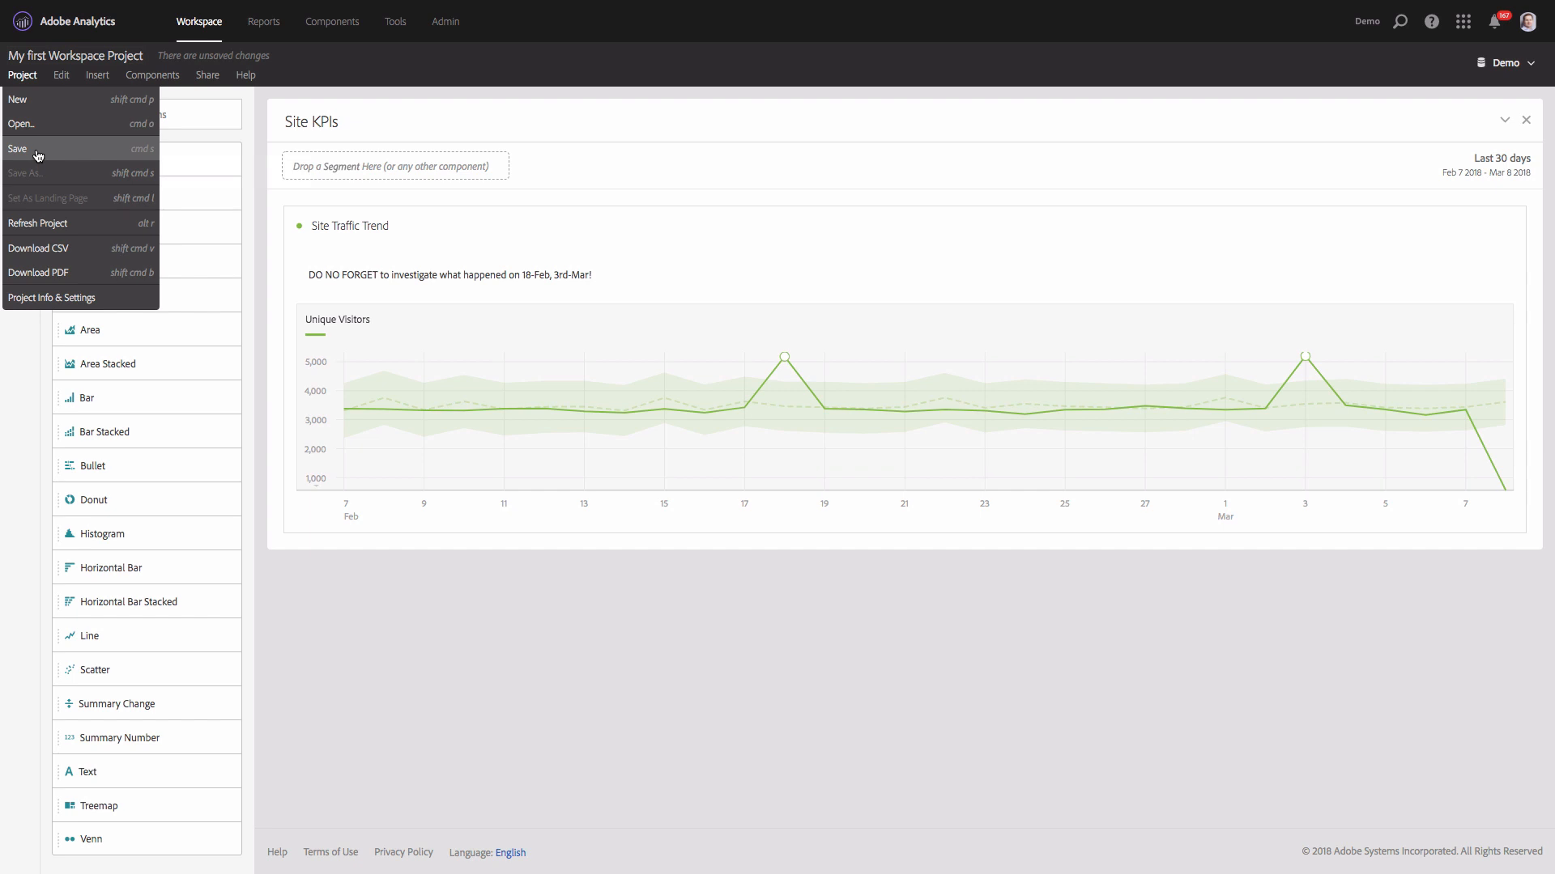
pyautogui.click(38, 155)
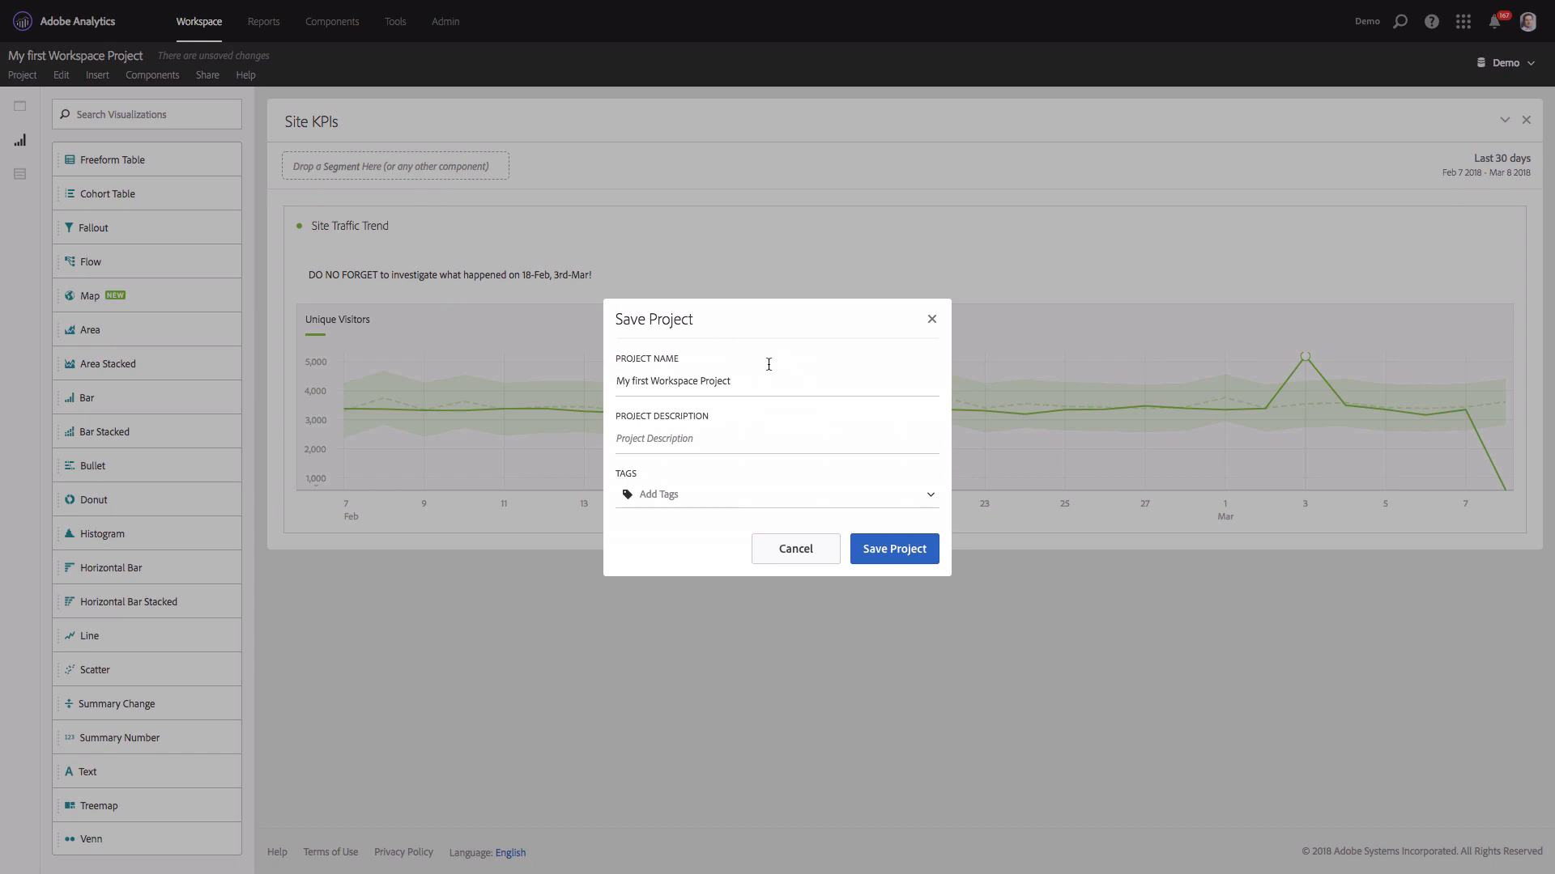
pyautogui.click(931, 320)
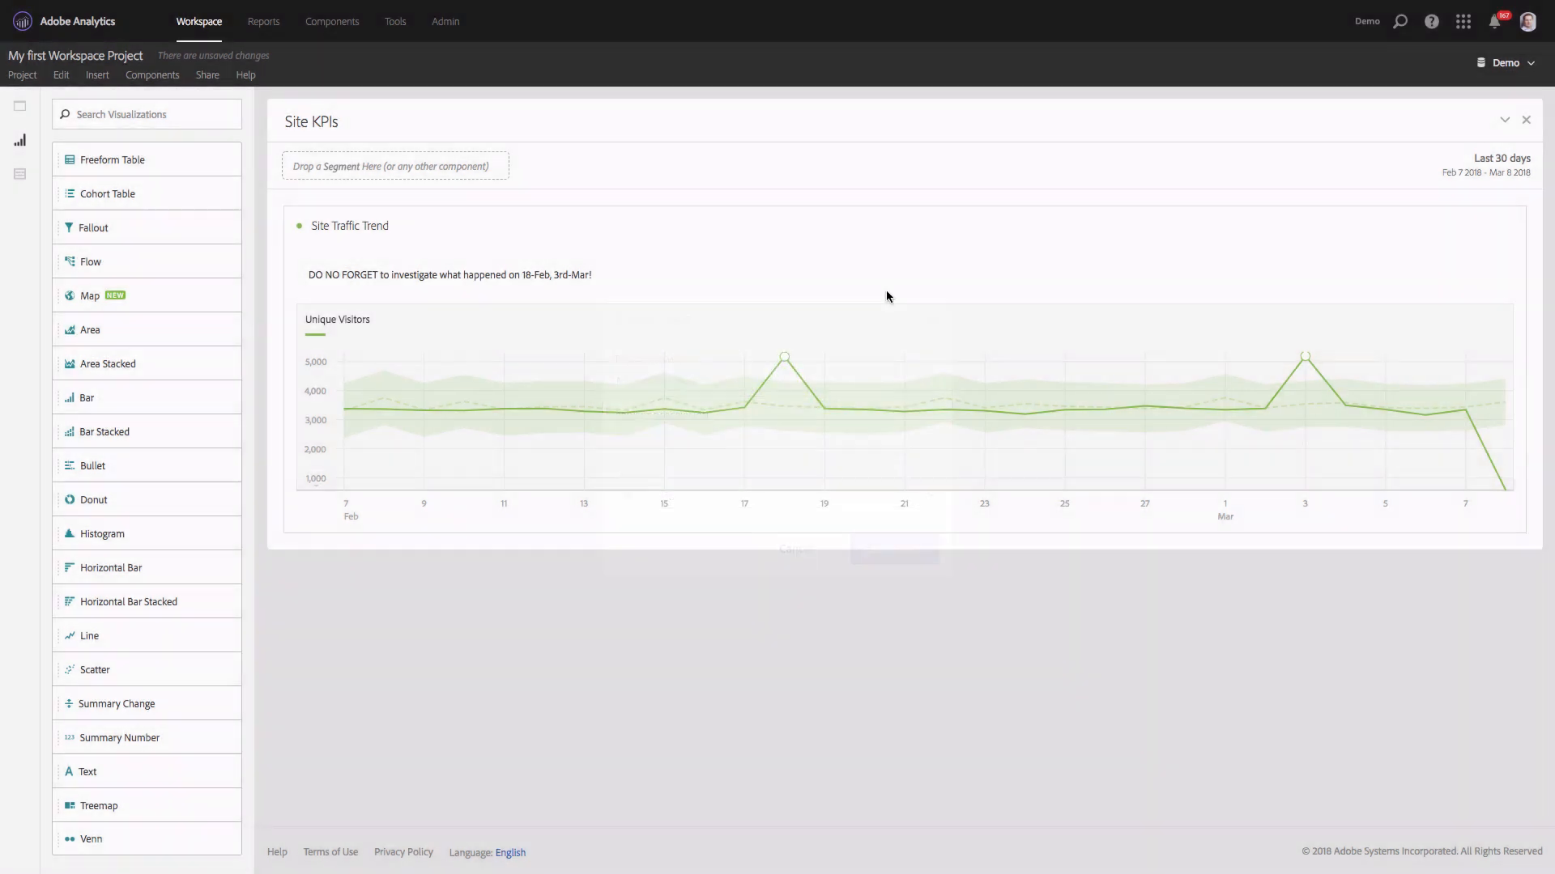